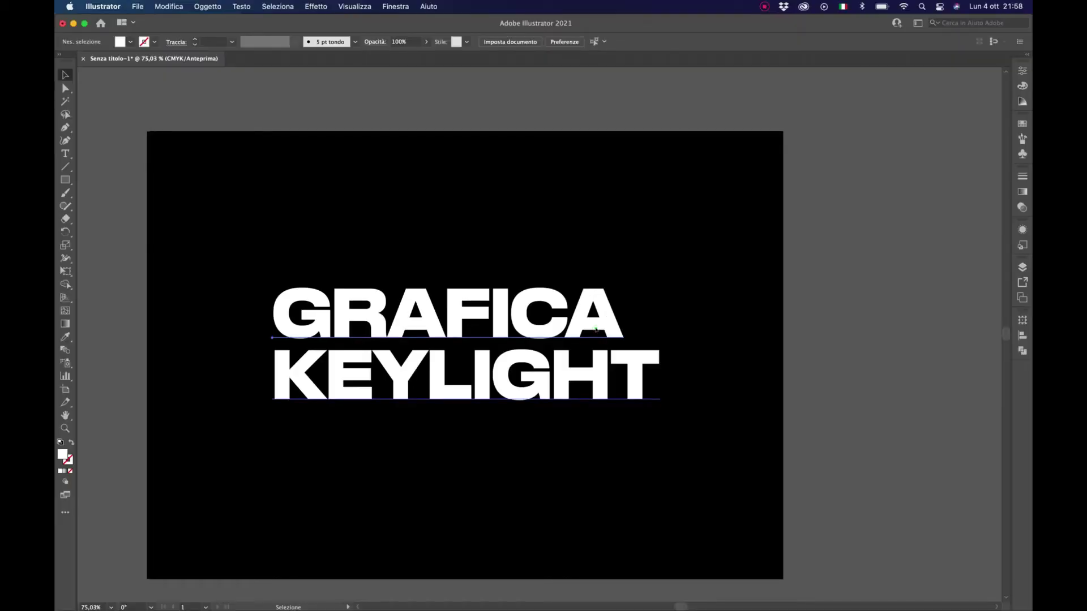
Expand the GRAFICA KEYLIGHT text into outline shapes with Oggetto and Riempimento checked
{"action": "left_click", "coordinate": [453, 310]}
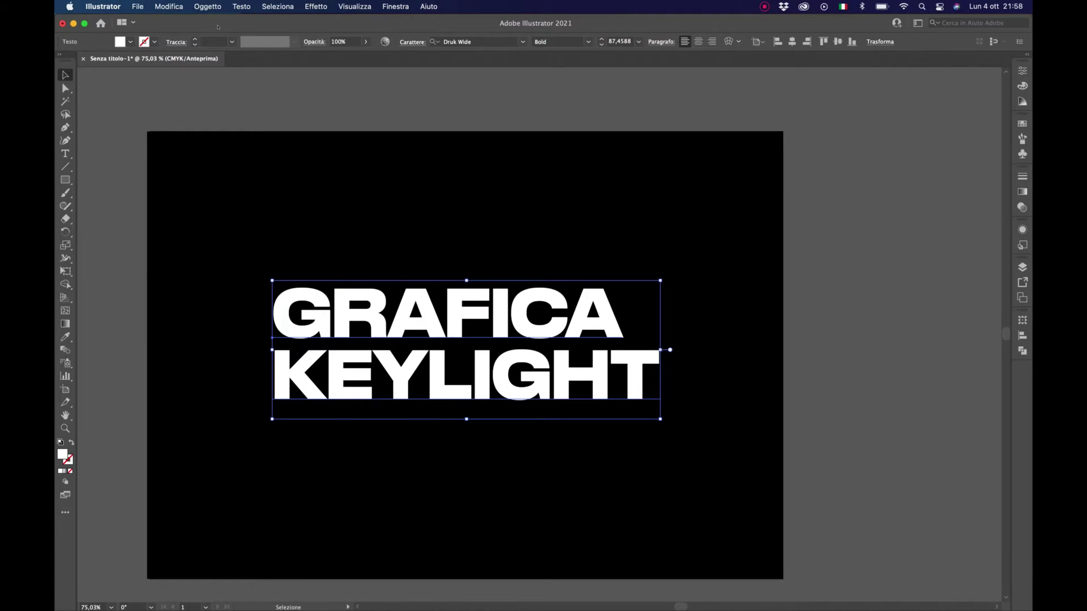
{"action": "left_click", "coordinate": [207, 6]}
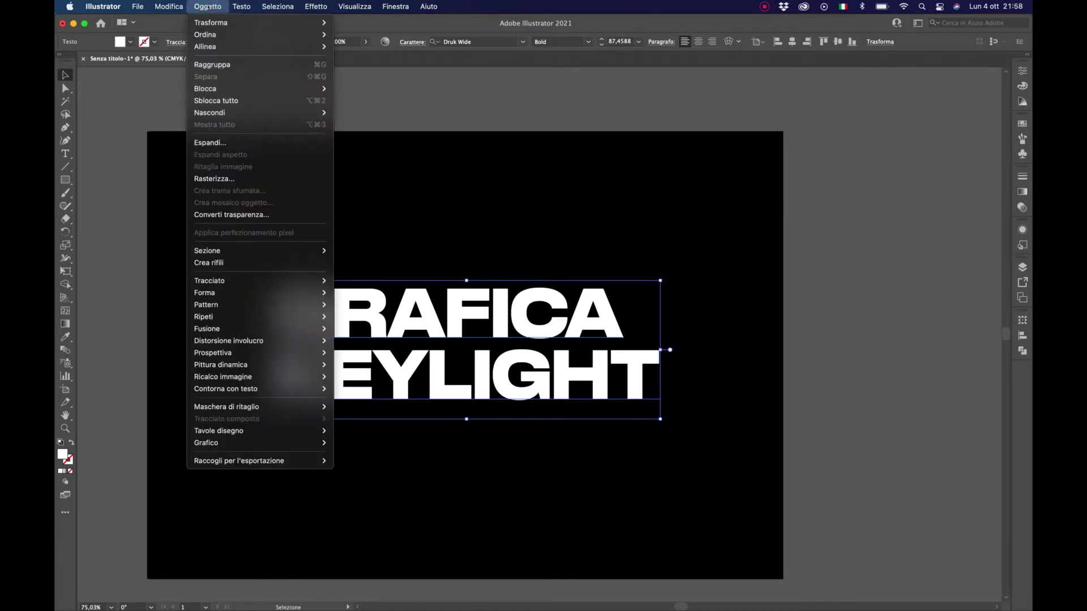
{"action": "left_click", "coordinate": [232, 144]}
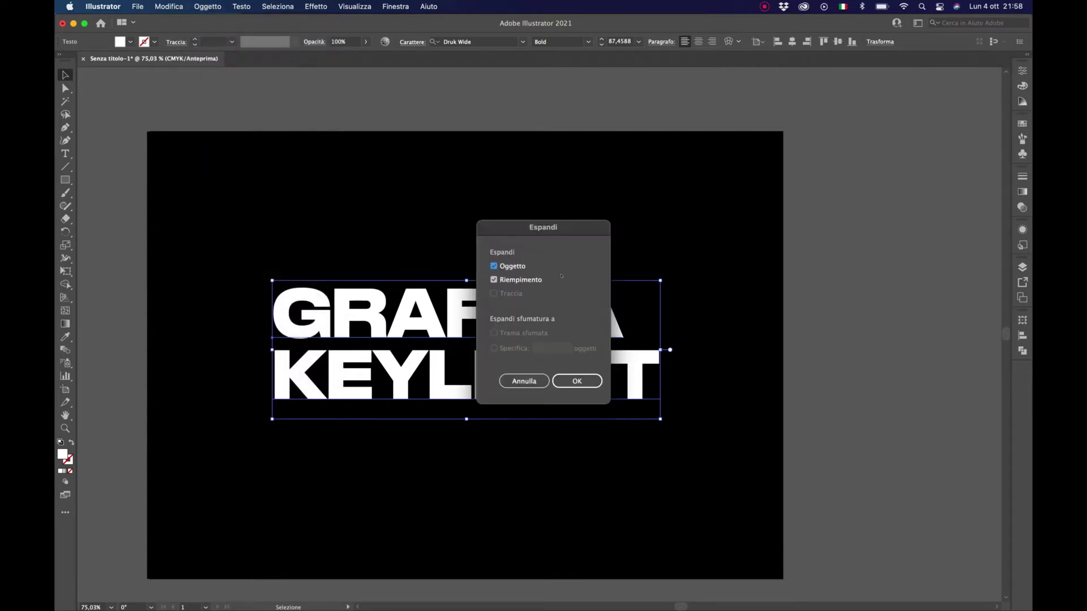
{"action": "left_click", "coordinate": [576, 382]}
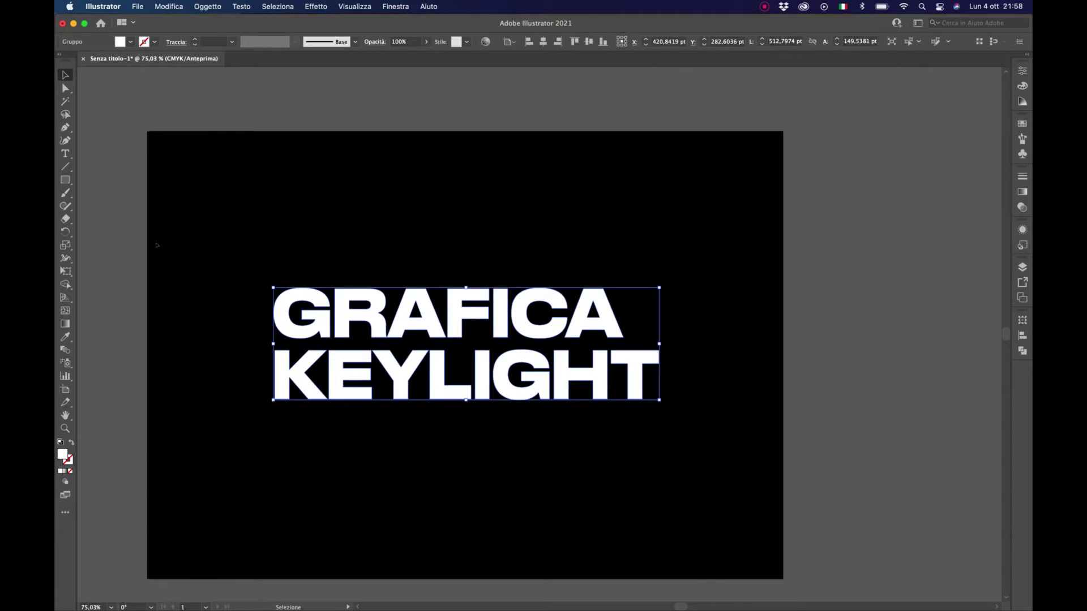
{"action": "left_click", "coordinate": [124, 234]}
Draw a 45° diagonal line across the G and give it a white stroke with no fill
{"action": "left_click", "coordinate": [66, 128]}
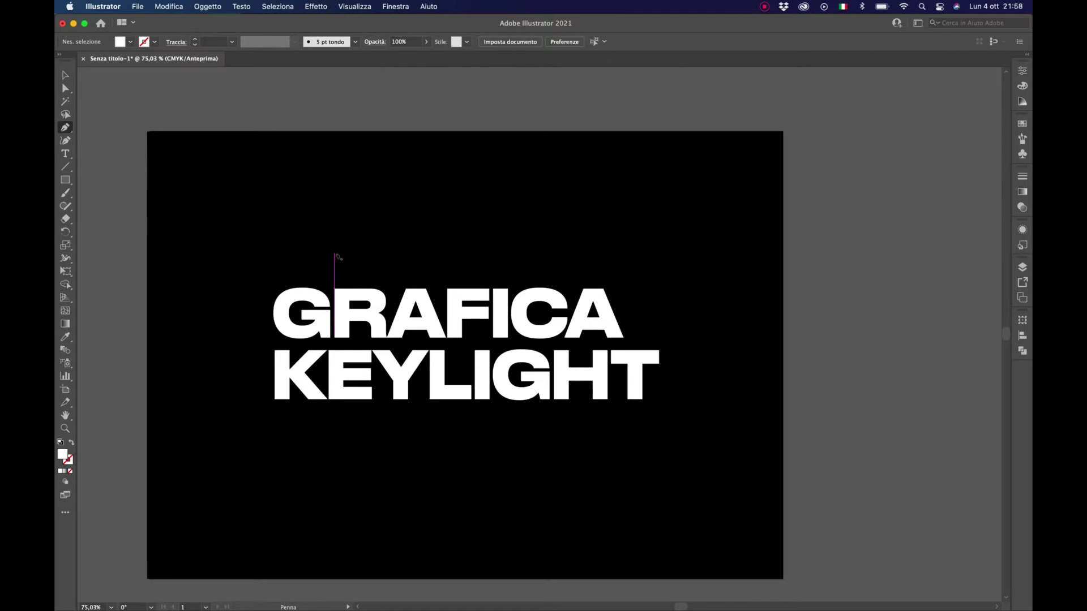
{"action": "left_click", "coordinate": [338, 256]}
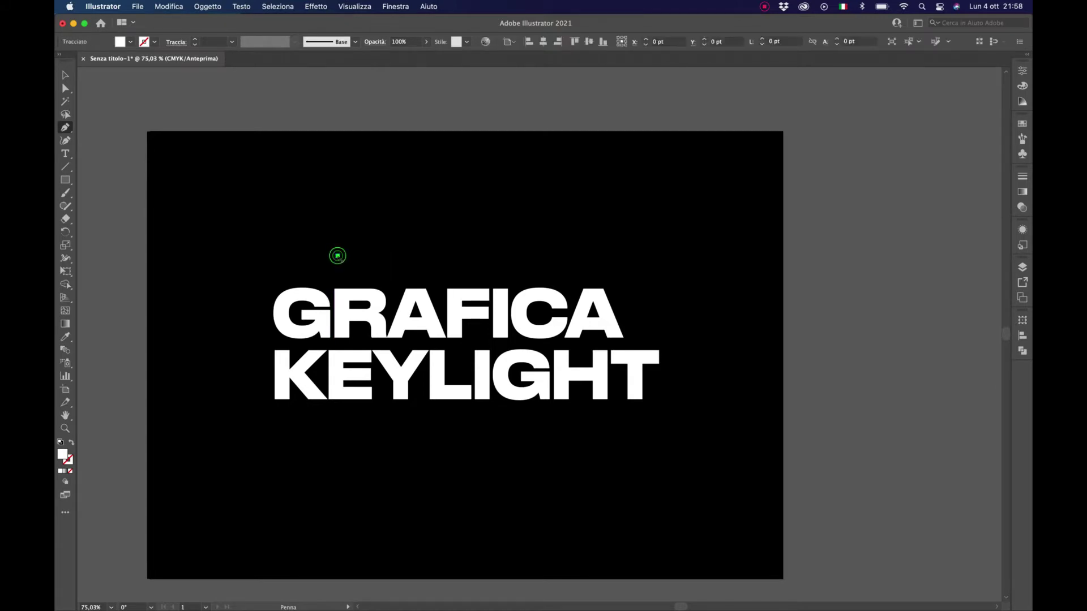
{"action": "left_click", "coordinate": [241, 352]}
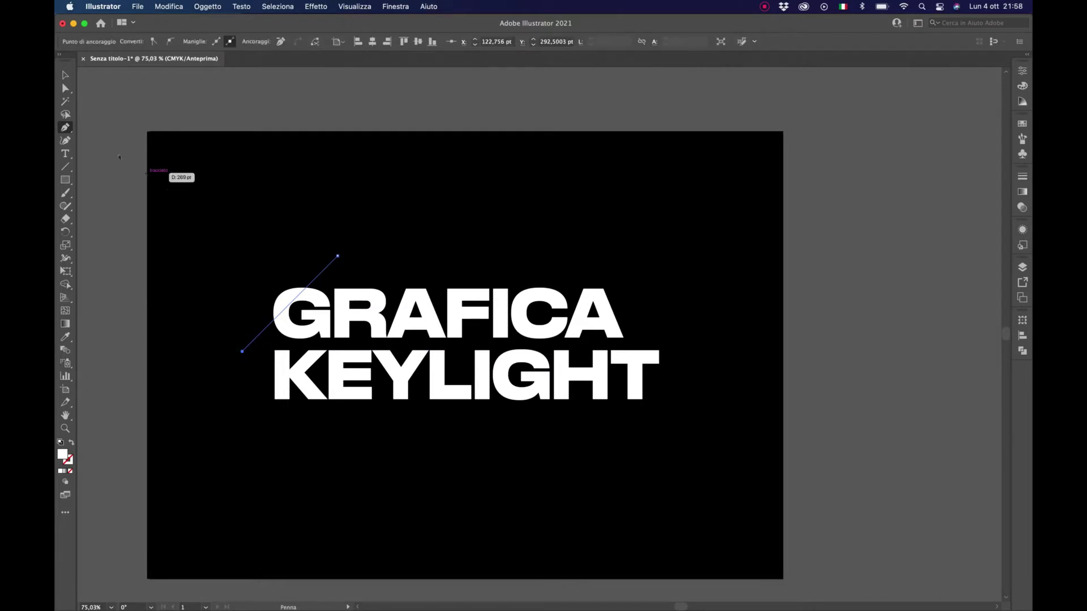
{"action": "left_click", "coordinate": [65, 74]}
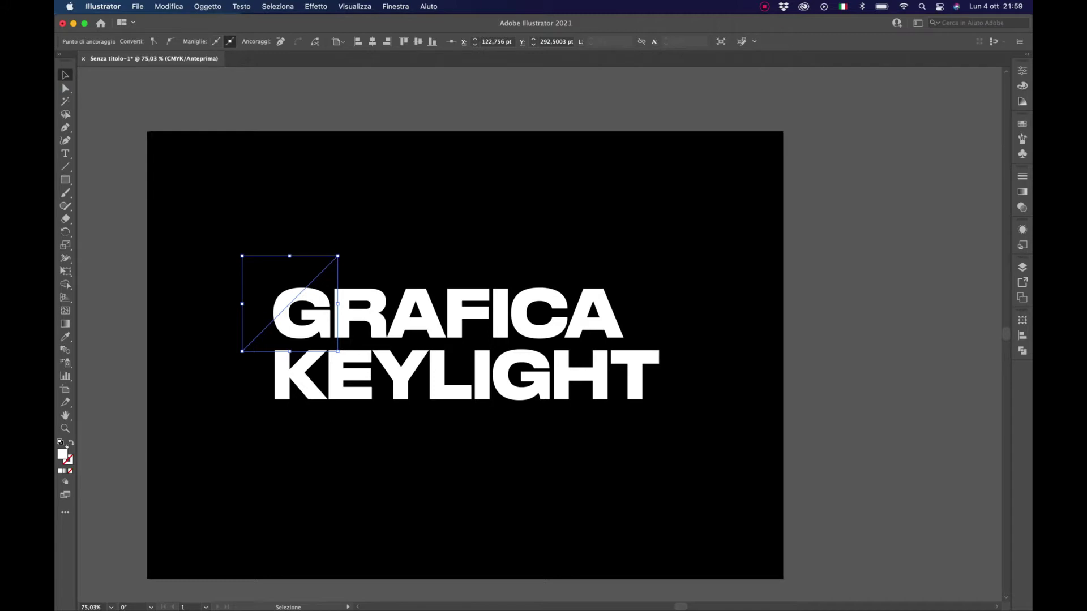
{"action": "left_click", "coordinate": [71, 442]}
{"action": "left_click", "coordinate": [67, 460]}
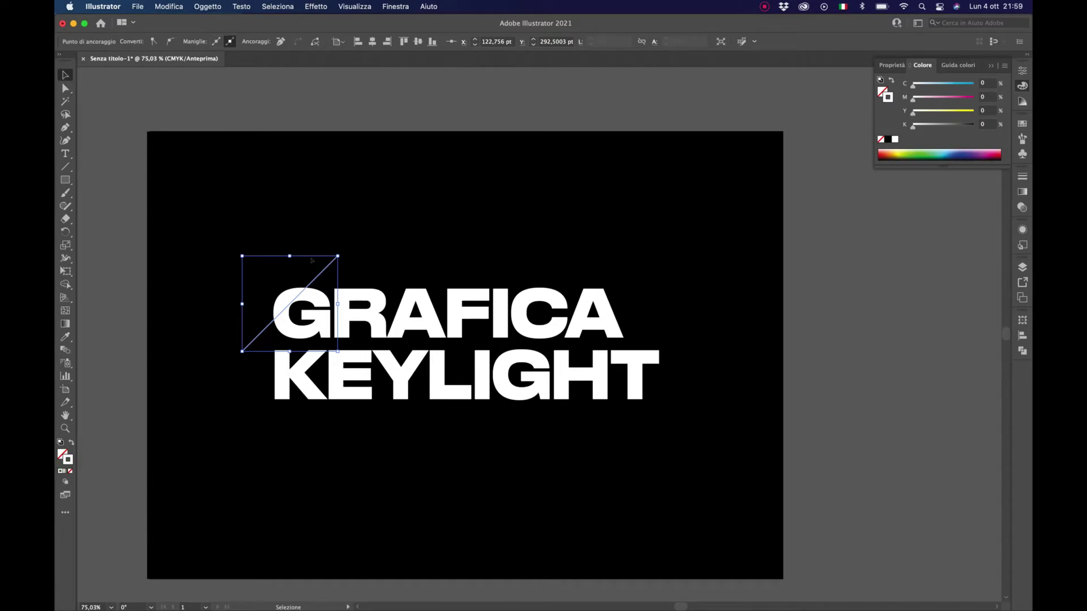
Give the slash Width Profile 1 at 7 pt and settle it across the G's left edge
{"action": "left_click", "coordinate": [332, 264]}
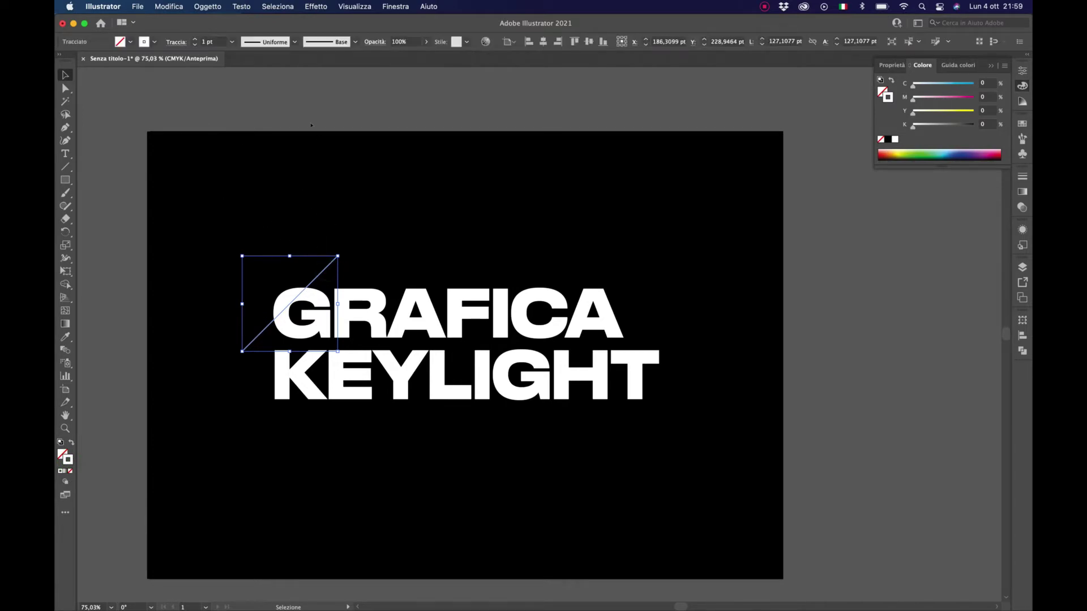
{"action": "left_click", "coordinate": [177, 43]}
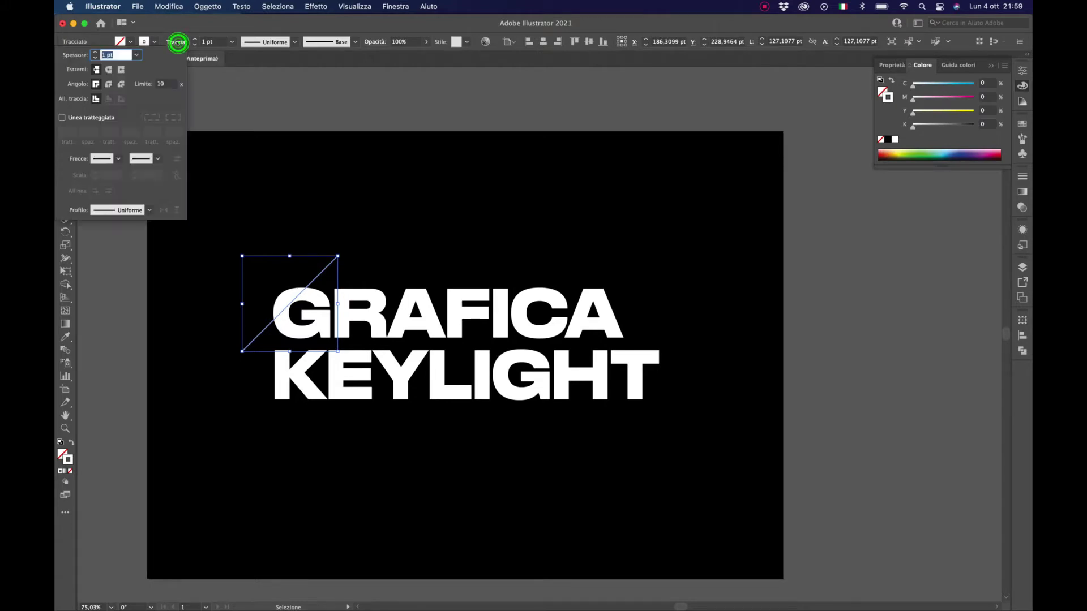
{"action": "left_click", "coordinate": [150, 210]}
{"action": "left_click", "coordinate": [134, 244]}
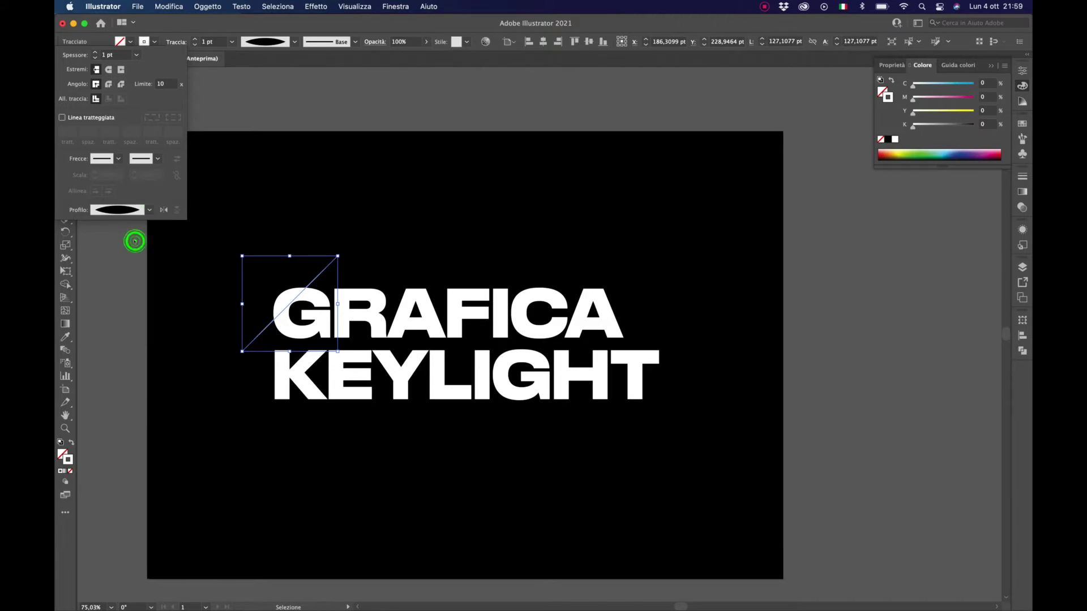
{"action": "left_click", "coordinate": [95, 52]}
{"action": "left_click", "coordinate": [95, 52]}
{"action": "left_click", "coordinate": [95, 53]}
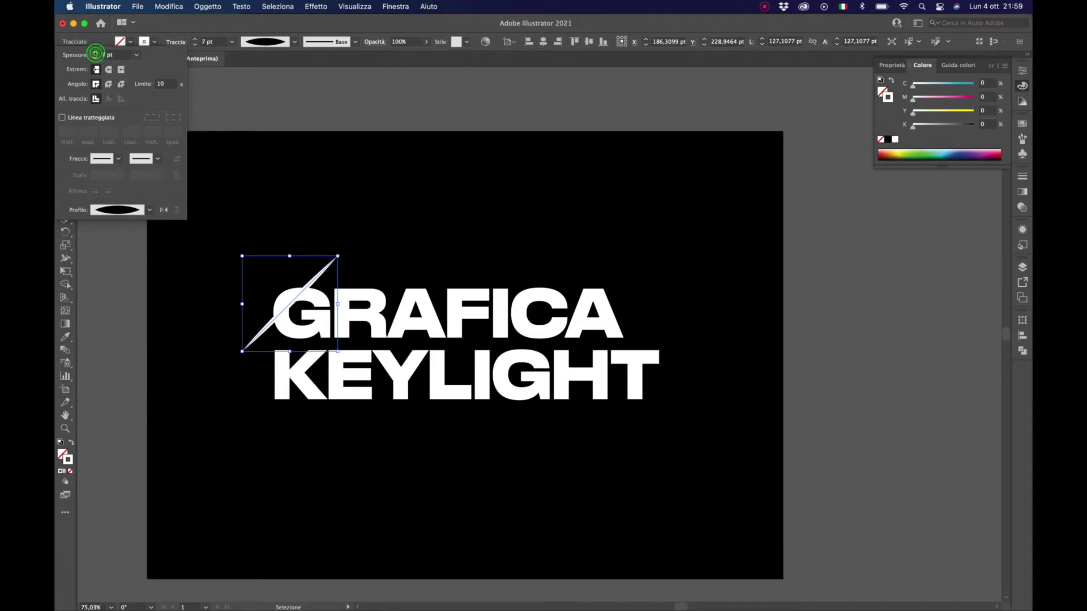
{"action": "left_click", "coordinate": [293, 99]}
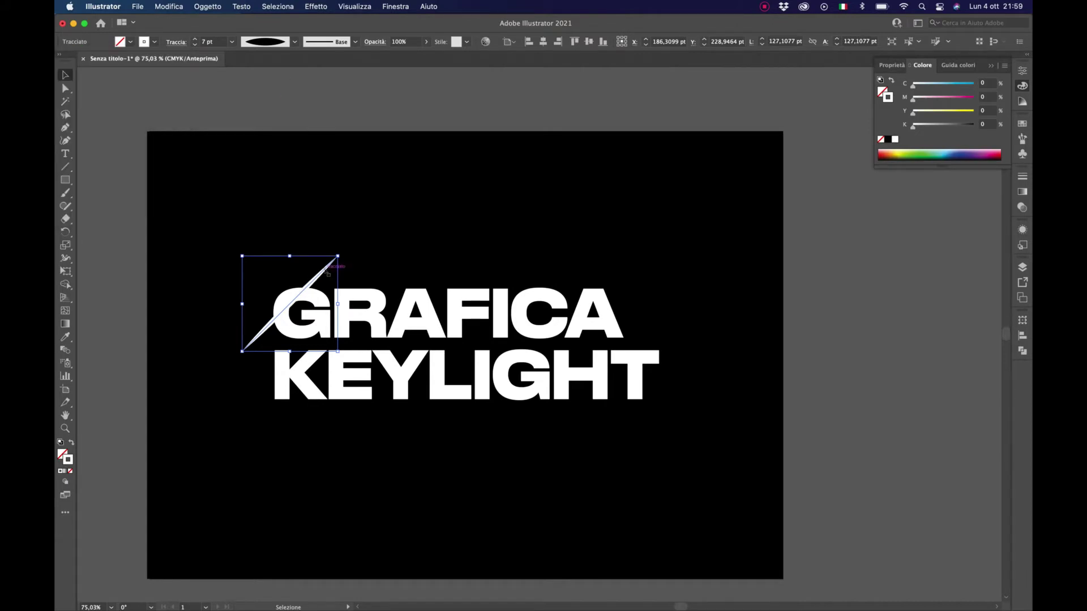
{"action": "left_click_drag", "start_coordinate": [331, 272], "coordinate": [334, 272]}
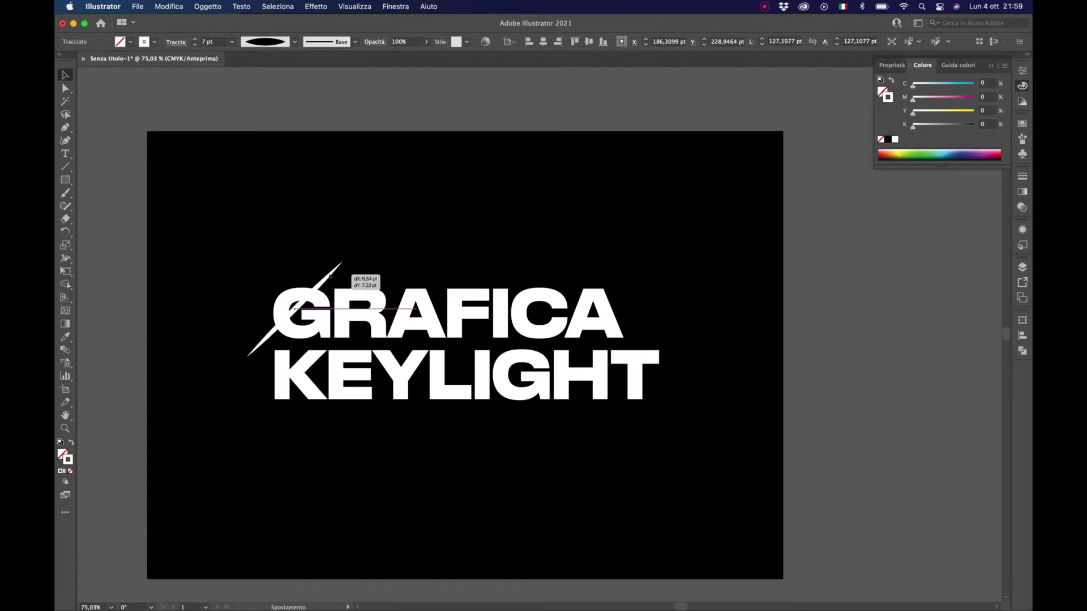
{"action": "left_click_drag", "start_coordinate": [334, 272], "coordinate": [329, 276]}
Duplicate the slash, stretch the copy across both words, and restore its 7 pt stroke
{"action": "left_click", "coordinate": [106, 302]}
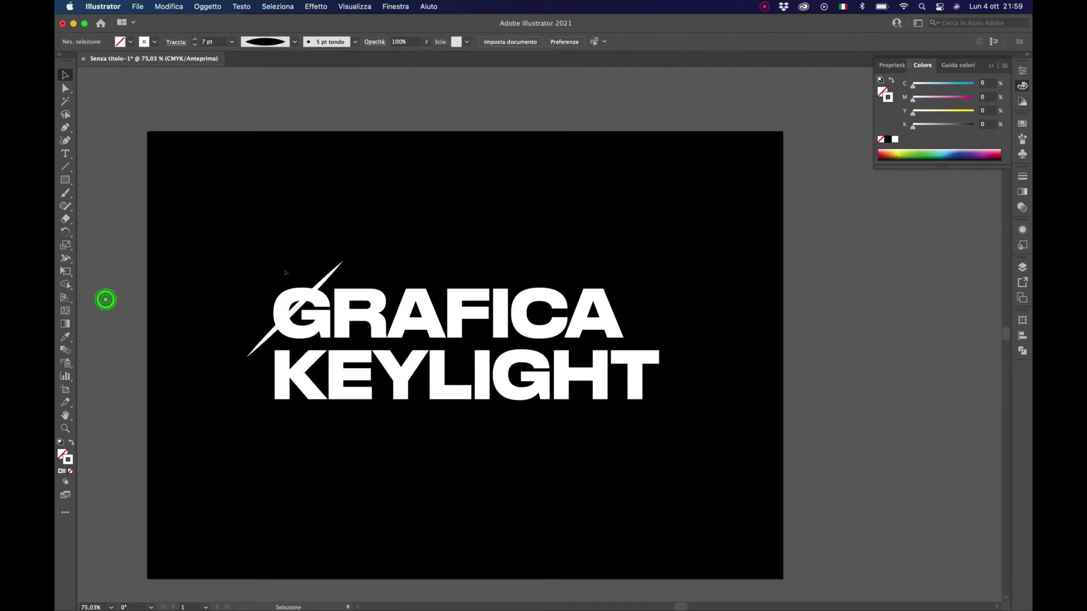
{"action": "mouse_move", "coordinate": [322, 278]}
{"action": "left_mouse_down"}
{"action": "mouse_move", "coordinate": [379, 282]}
{"action": "mouse_move", "coordinate": [424, 257]}
{"action": "left_mouse_up"}
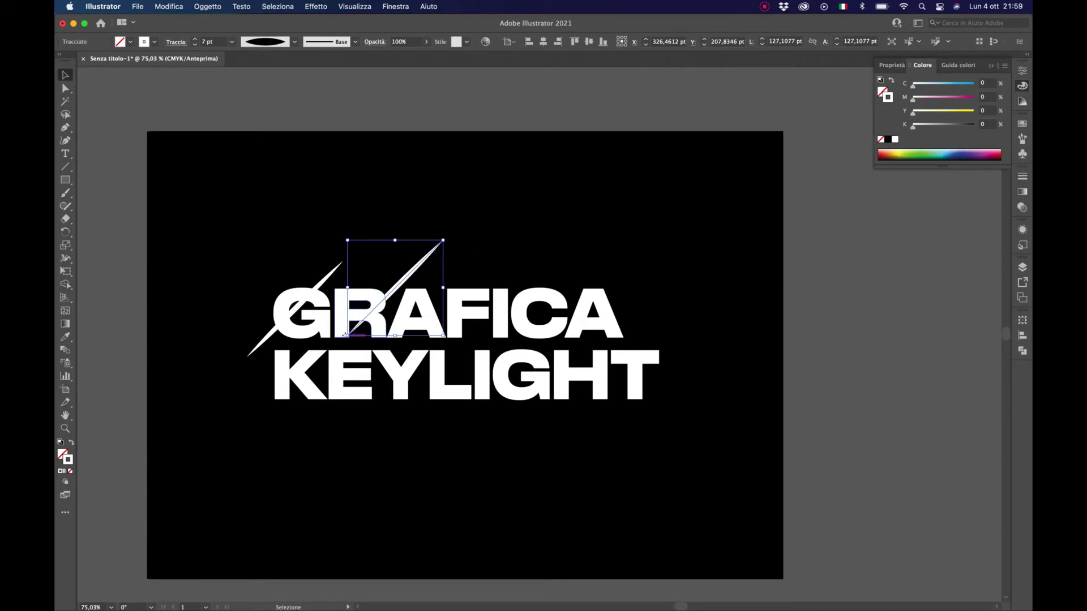
{"action": "left_click_drag", "start_coordinate": [345, 336], "coordinate": [267, 439]}
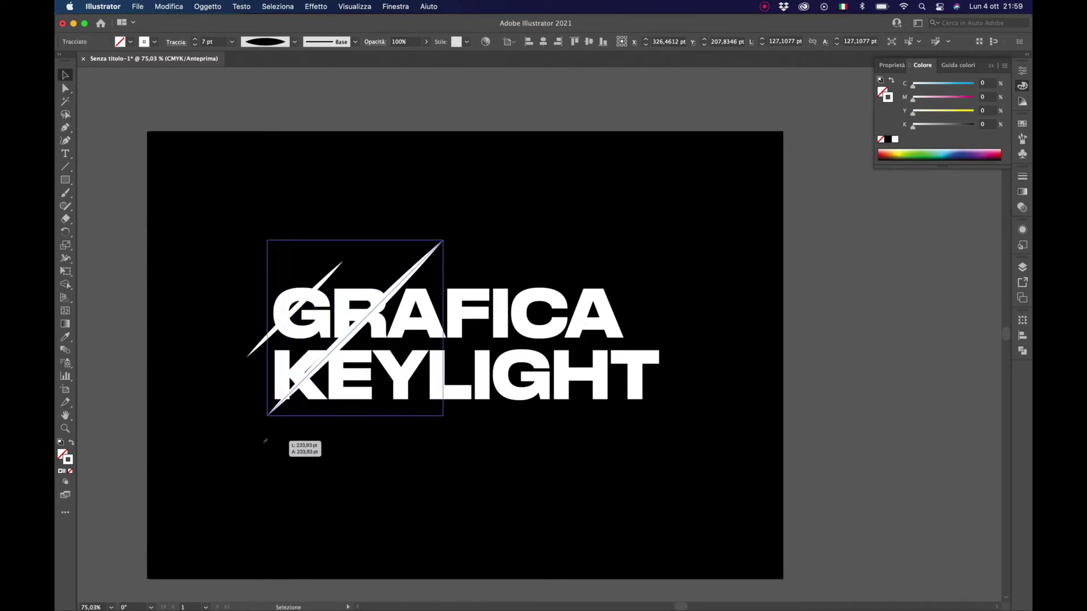
{"action": "left_click_drag", "start_coordinate": [267, 440], "coordinate": [263, 440]}
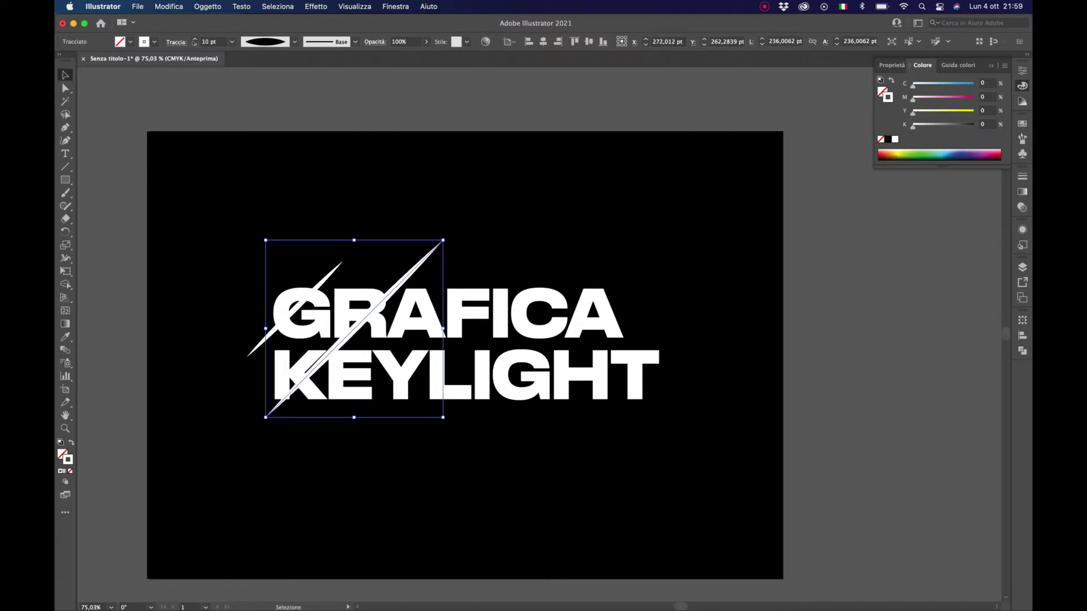
{"action": "left_click", "coordinate": [194, 44]}
{"action": "left_click", "coordinate": [194, 44]}
{"action": "left_click", "coordinate": [195, 44]}
{"action": "left_click", "coordinate": [195, 44]}
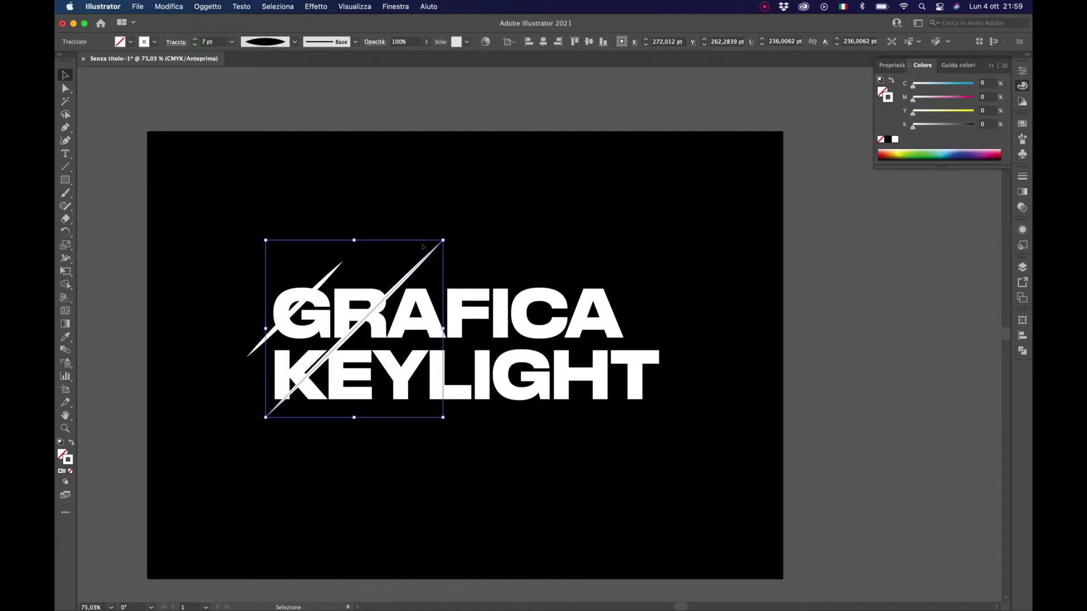
{"action": "left_click_drag", "start_coordinate": [416, 257], "coordinate": [420, 274]}
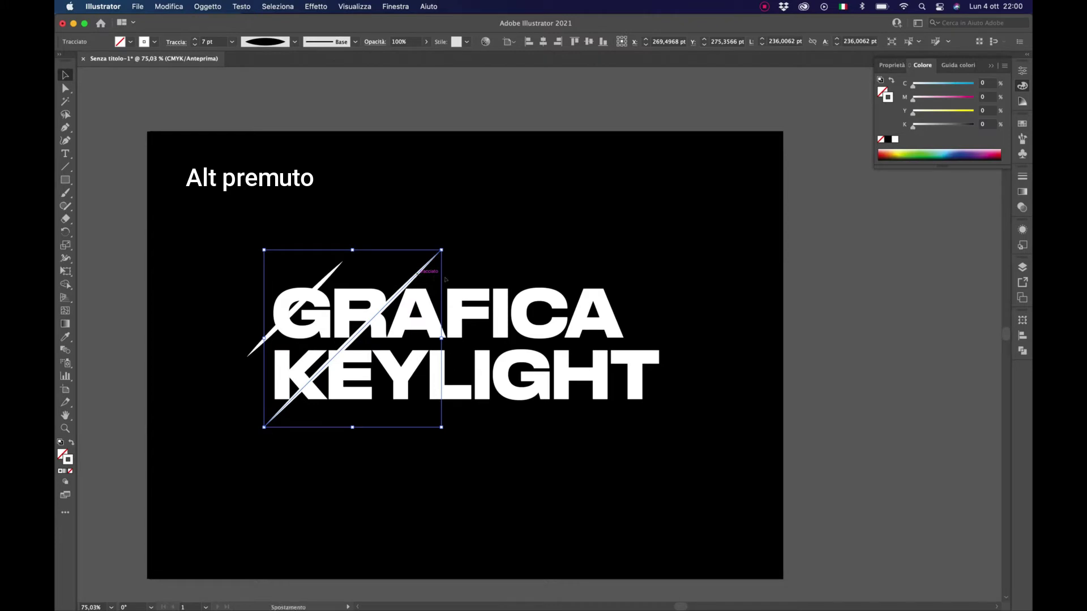
Duplicate the long slash into further parallel copies across the middle and right letters
{"action": "left_click_drag", "start_coordinate": [417, 275], "coordinate": [498, 289]}
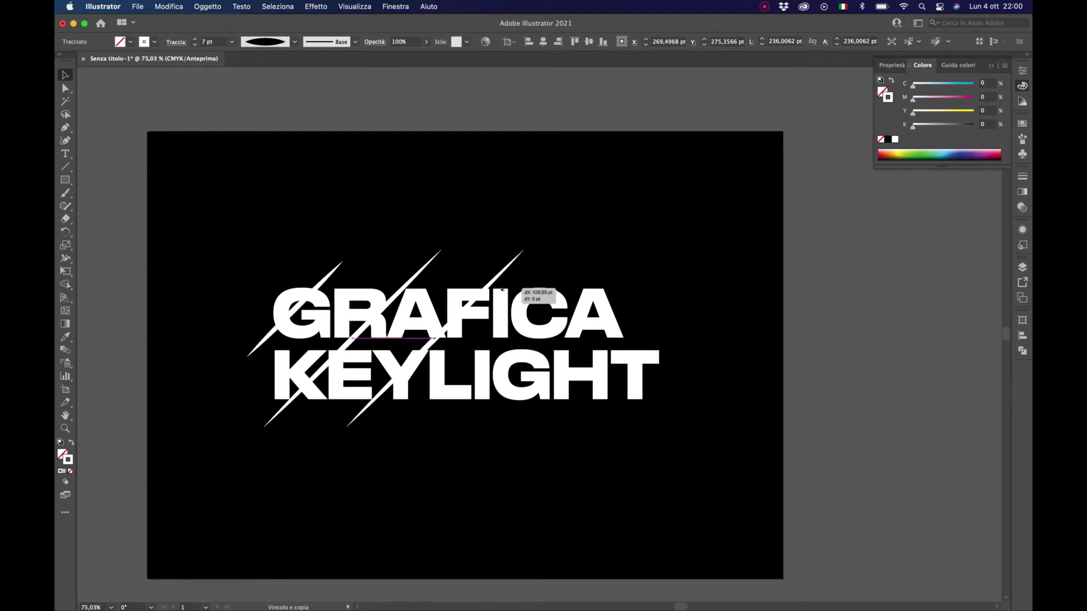
{"action": "left_click_drag", "start_coordinate": [502, 289], "coordinate": [528, 296]}
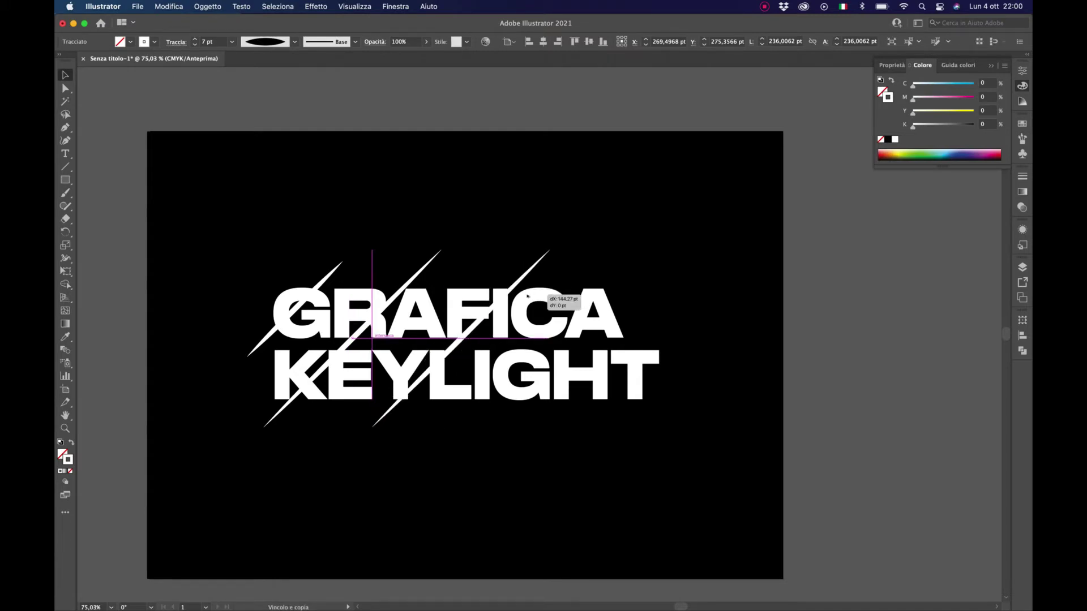
{"action": "left_click_drag", "start_coordinate": [526, 296], "coordinate": [528, 302]}
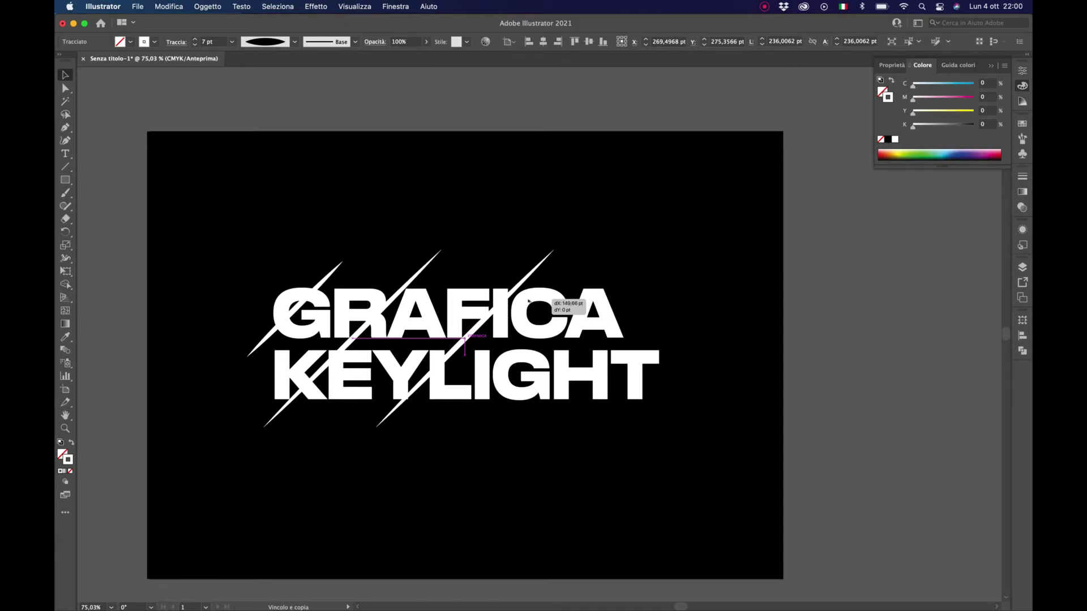
{"action": "left_click_drag", "start_coordinate": [528, 302], "coordinate": [618, 326]}
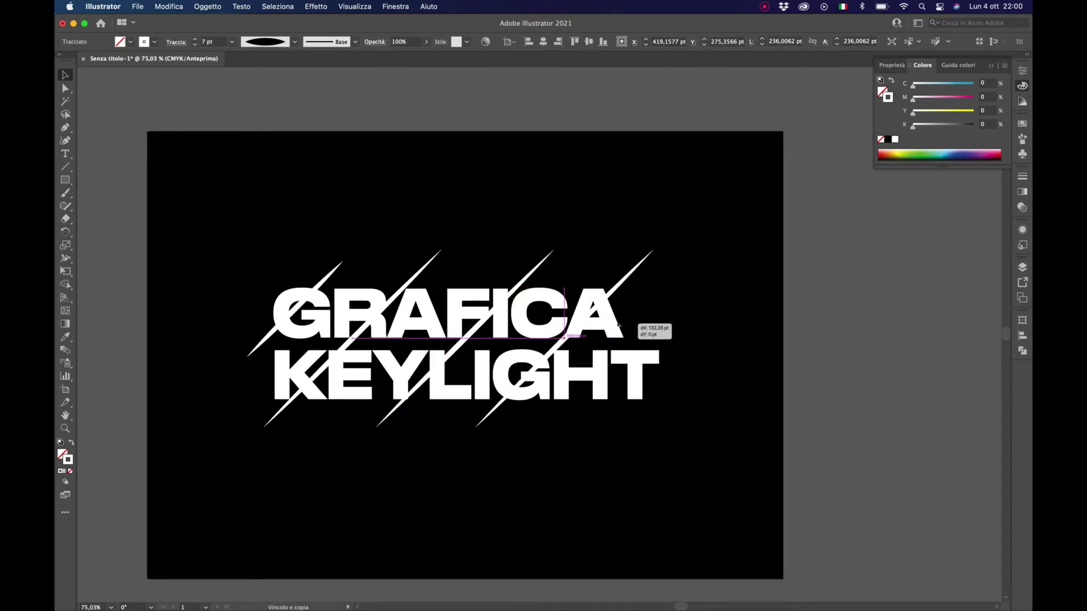
{"action": "left_click_drag", "start_coordinate": [618, 326], "coordinate": [619, 326]}
Add a shorter 7 pt slash through the end of KEYLIGHT and deselect it
{"action": "mouse_move", "coordinate": [618, 287]}
{"action": "left_mouse_down"}
{"action": "mouse_move", "coordinate": [666, 315]}
{"action": "mouse_move", "coordinate": [706, 298]}
{"action": "mouse_move", "coordinate": [633, 381]}
{"action": "left_mouse_up"}
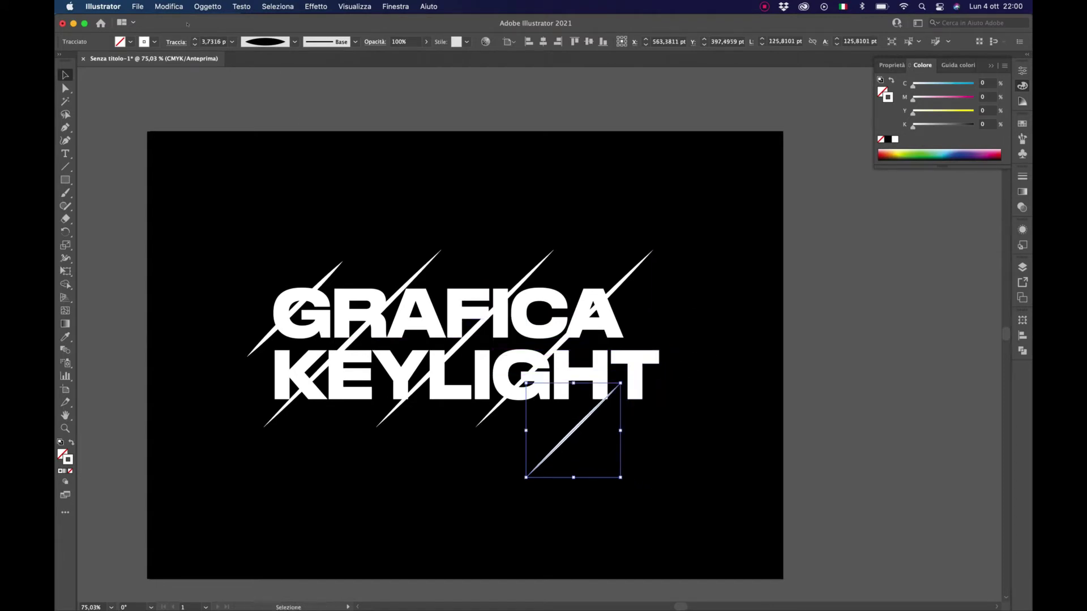
{"action": "left_click", "coordinate": [195, 39]}
{"action": "left_click", "coordinate": [194, 39]}
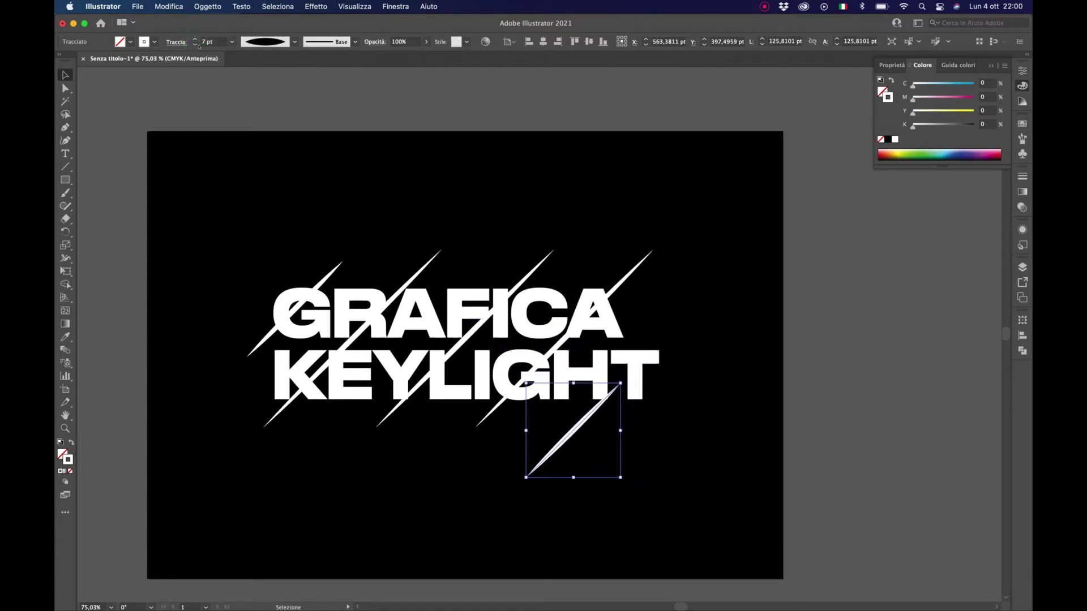
{"action": "left_click_drag", "start_coordinate": [574, 432], "coordinate": [633, 376]}
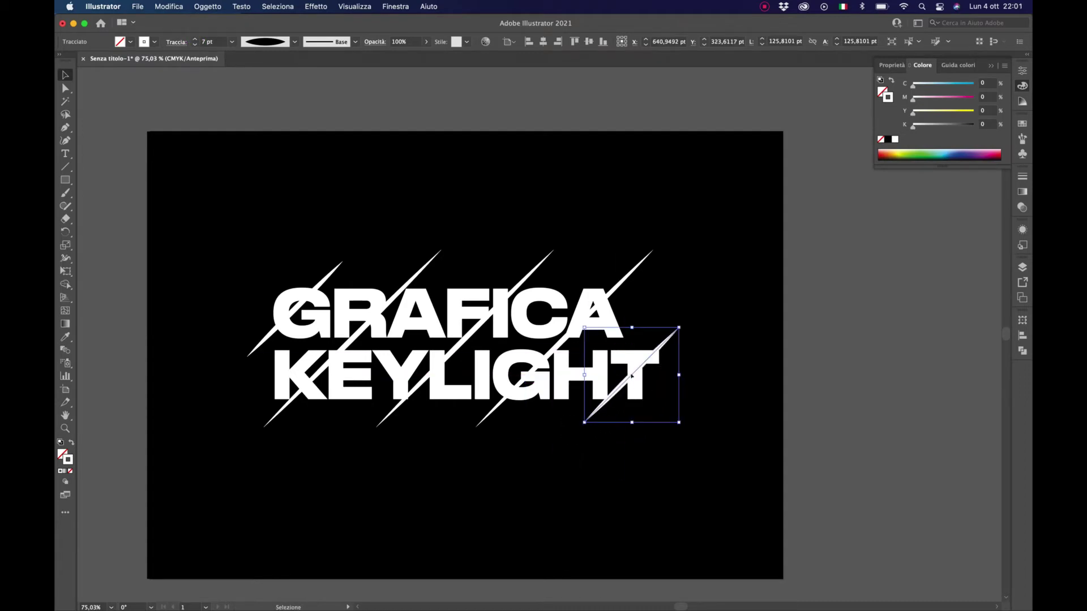
{"action": "left_click", "coordinate": [880, 349]}
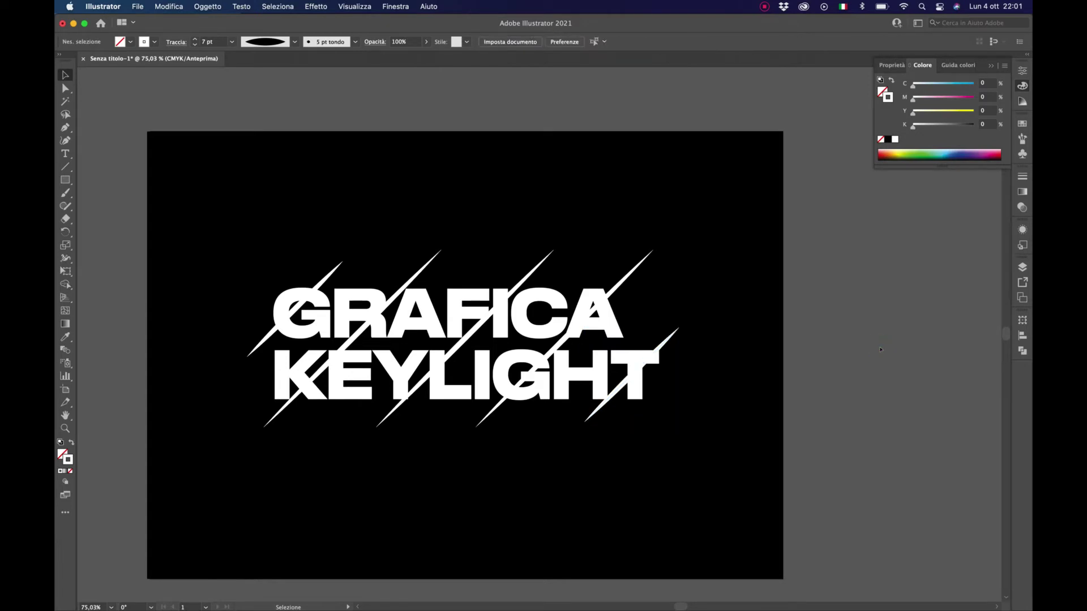
Shift-select all five slashes and apply Oggetto > Espandi aspetto to them
{"action": "left_click", "coordinate": [325, 281]}
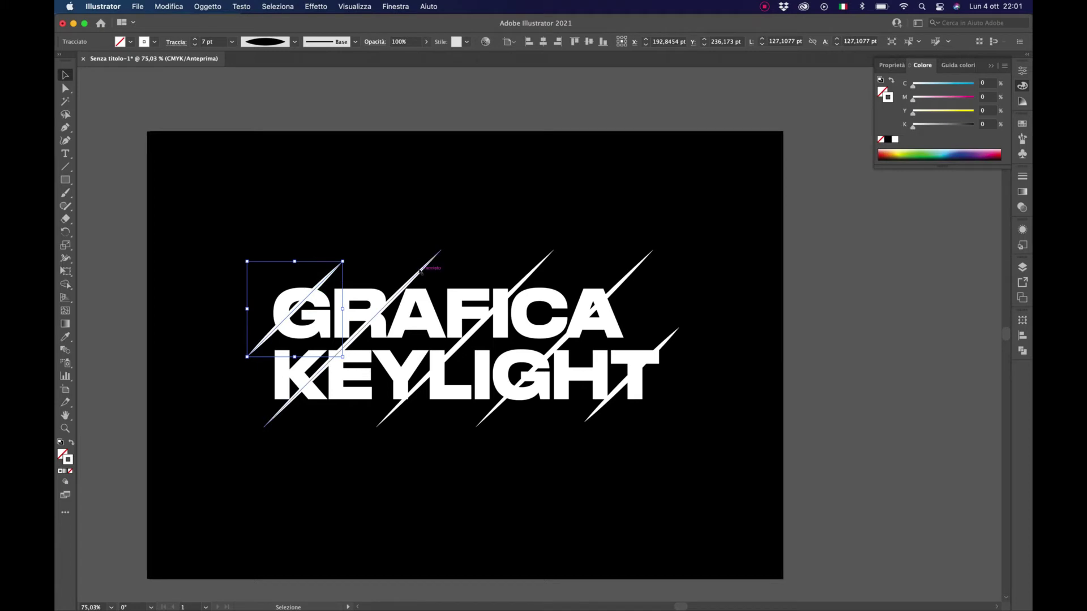
{"action": "left_click", "coordinate": [421, 269], "text": "shift"}
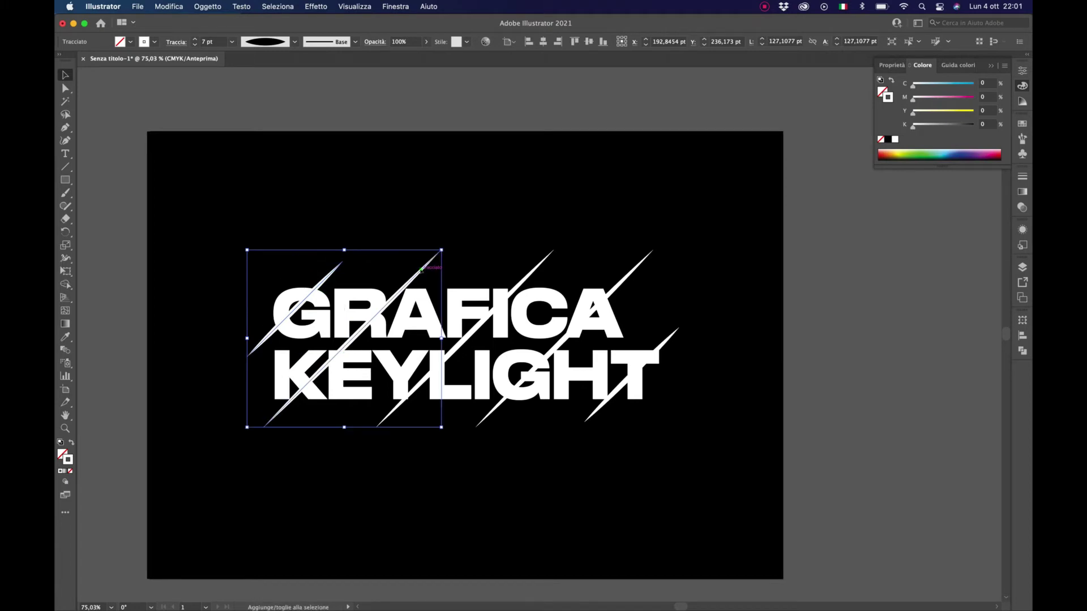
{"action": "left_click", "coordinate": [538, 270], "text": "shift"}
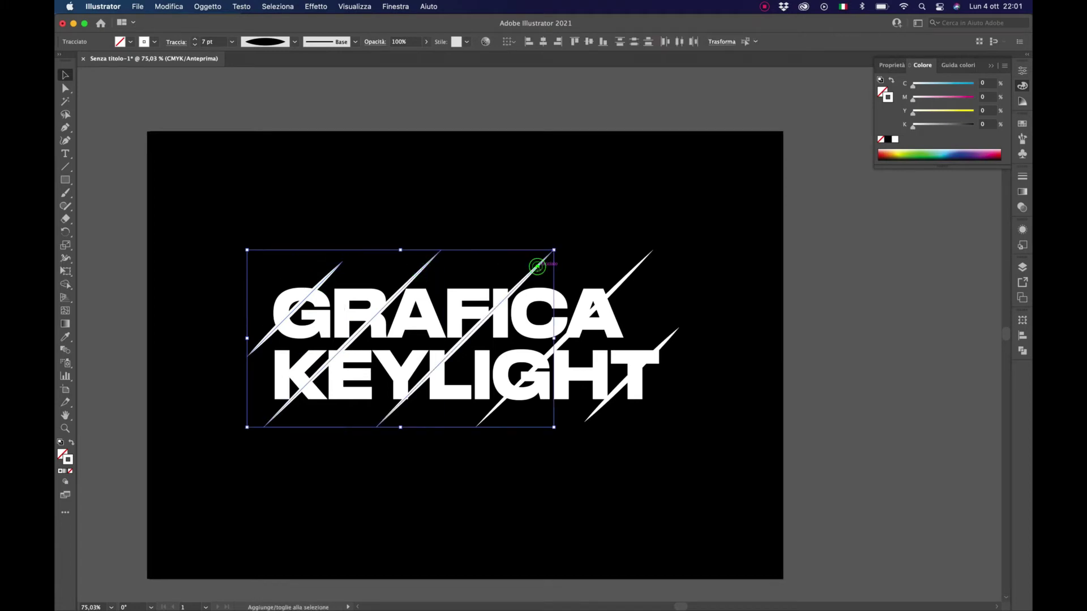
{"action": "left_click", "coordinate": [636, 272], "text": "shift"}
{"action": "left_click", "coordinate": [671, 337], "text": "shift"}
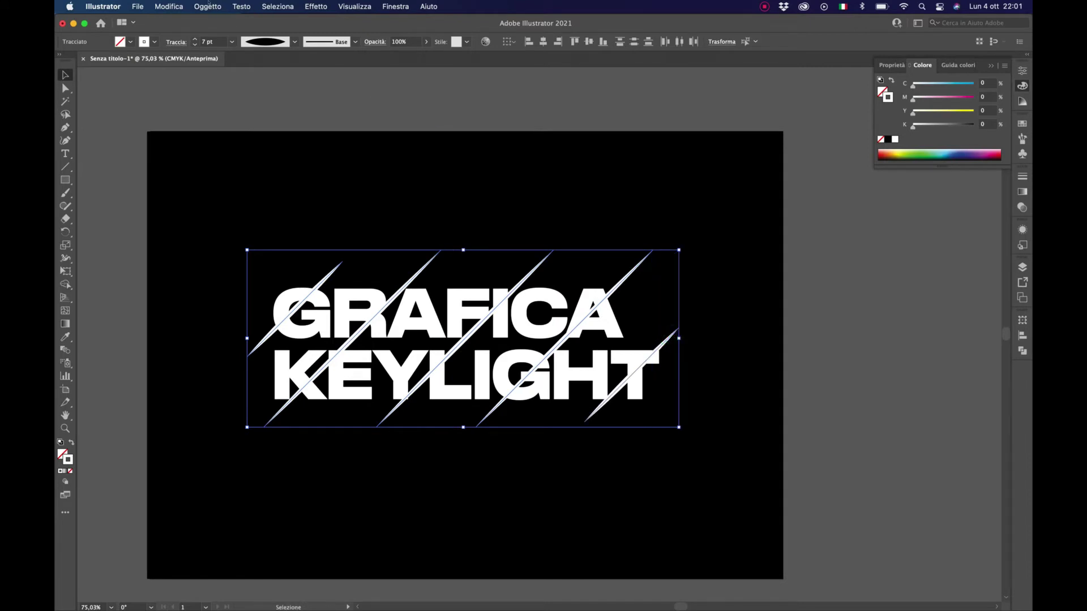
{"action": "left_click", "coordinate": [207, 7]}
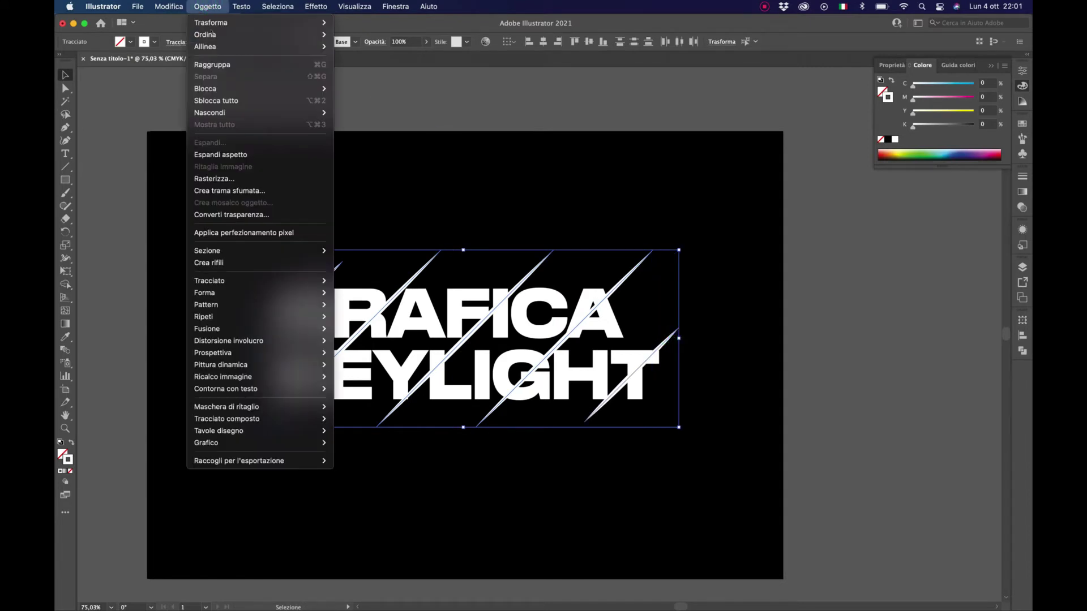
{"action": "left_click", "coordinate": [223, 155]}
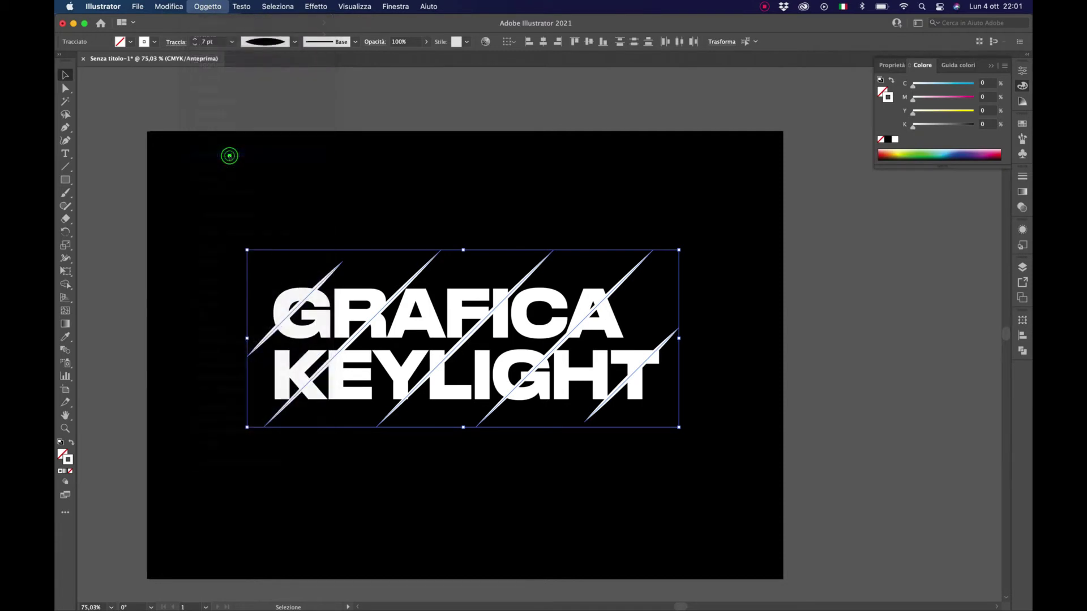
{"action": "left_click", "coordinate": [390, 120]}
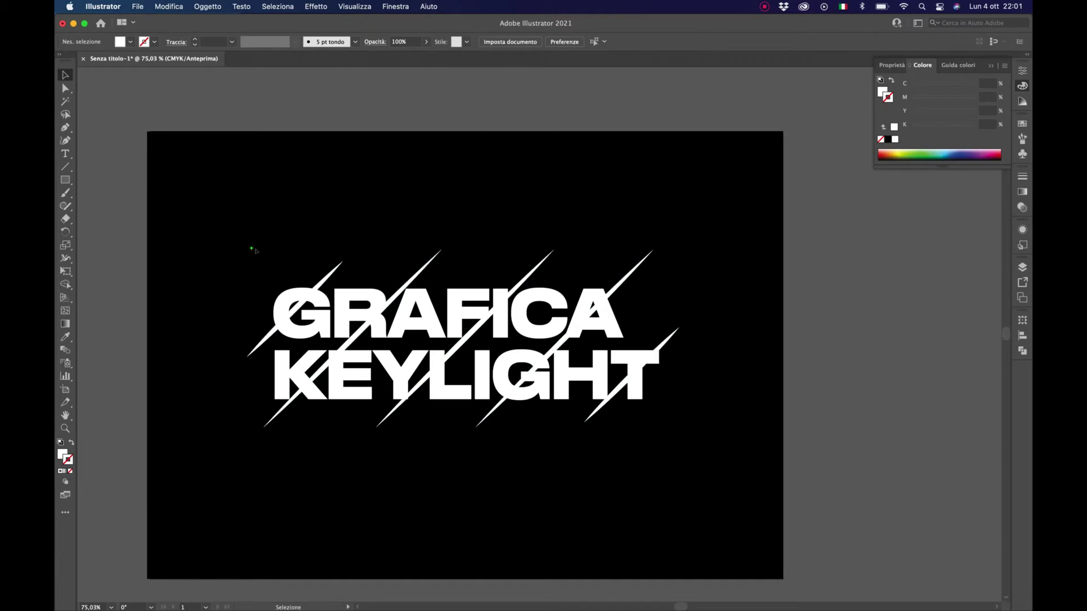
Divide the lettering and slashes together with Pathfinder's Scomponi, then reselect the divided group
{"action": "left_click_drag", "start_coordinate": [251, 248], "coordinate": [706, 437]}
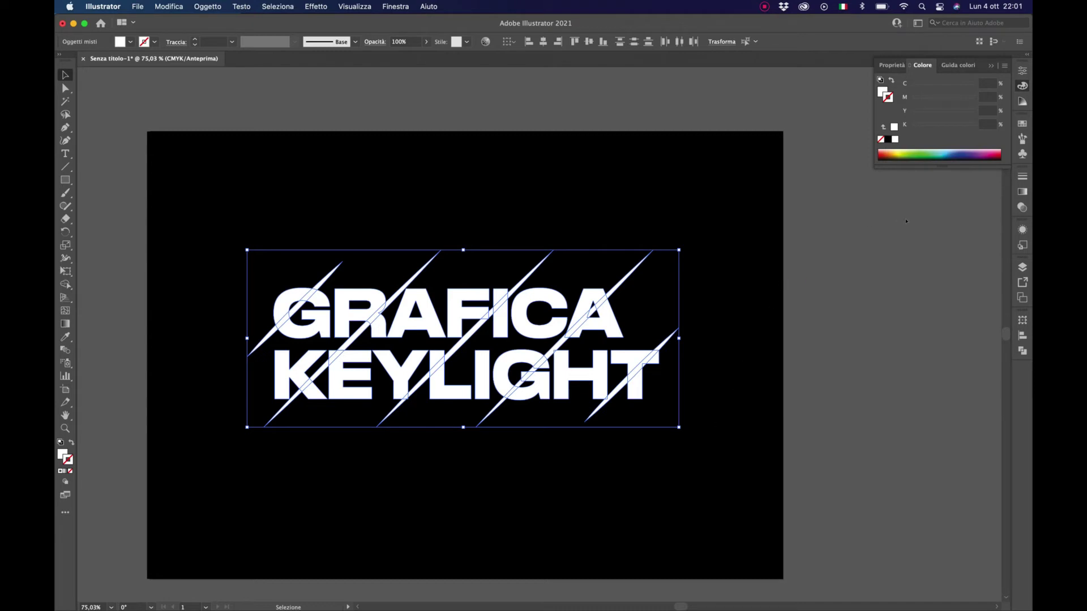
{"action": "left_click", "coordinate": [1023, 351]}
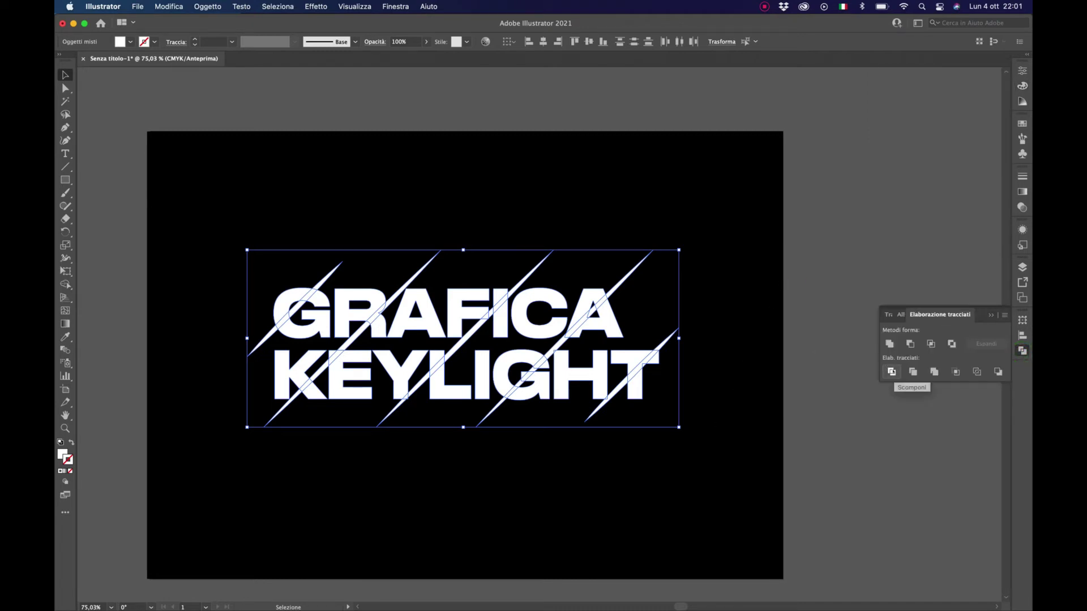
{"action": "left_click", "coordinate": [892, 372]}
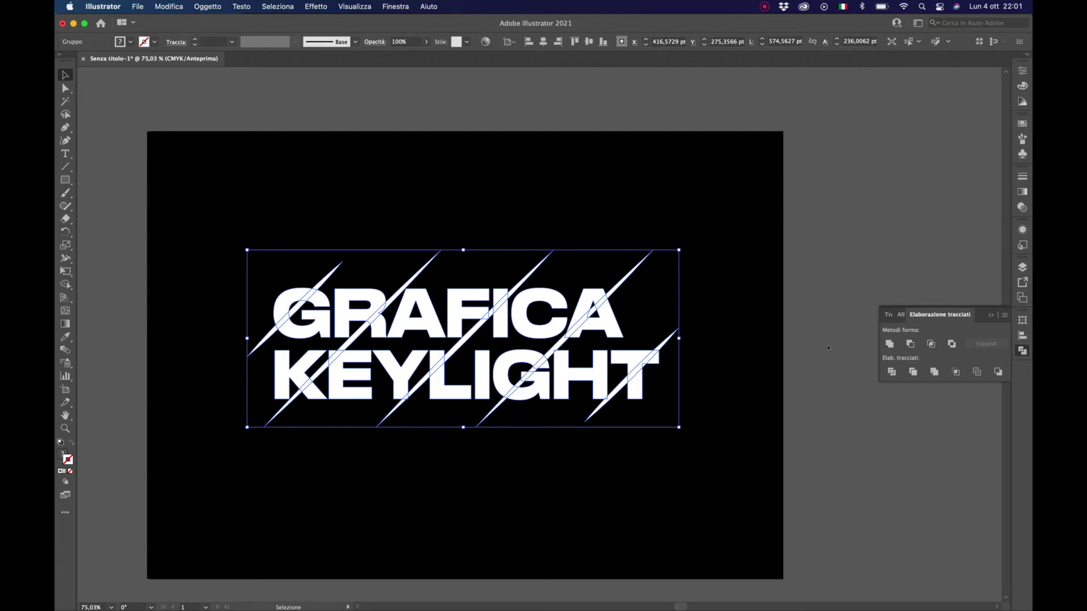
{"action": "left_click", "coordinate": [828, 348]}
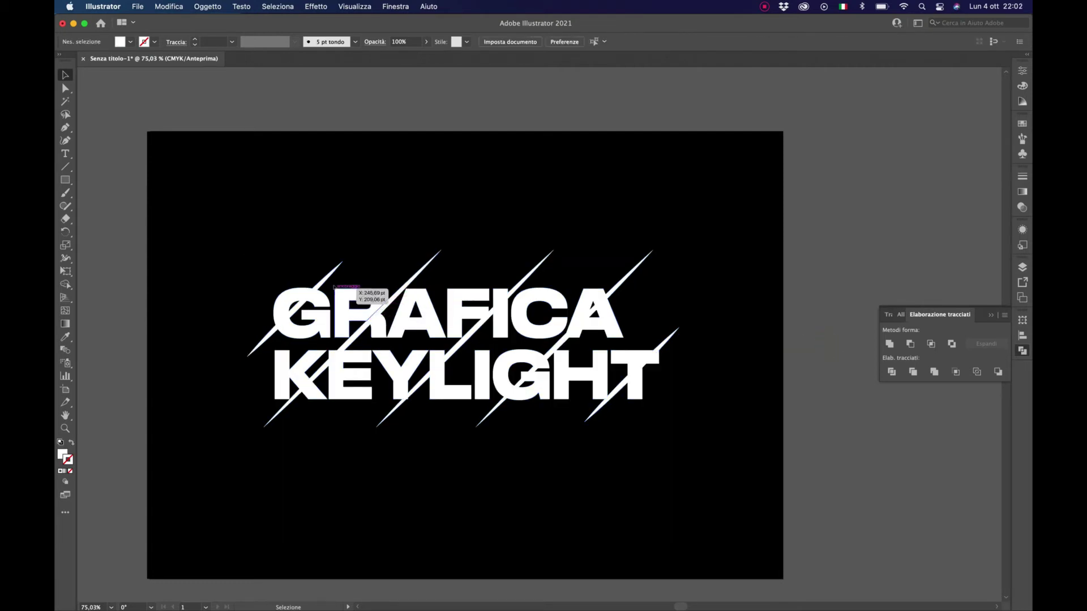
{"action": "left_click", "coordinate": [329, 278]}
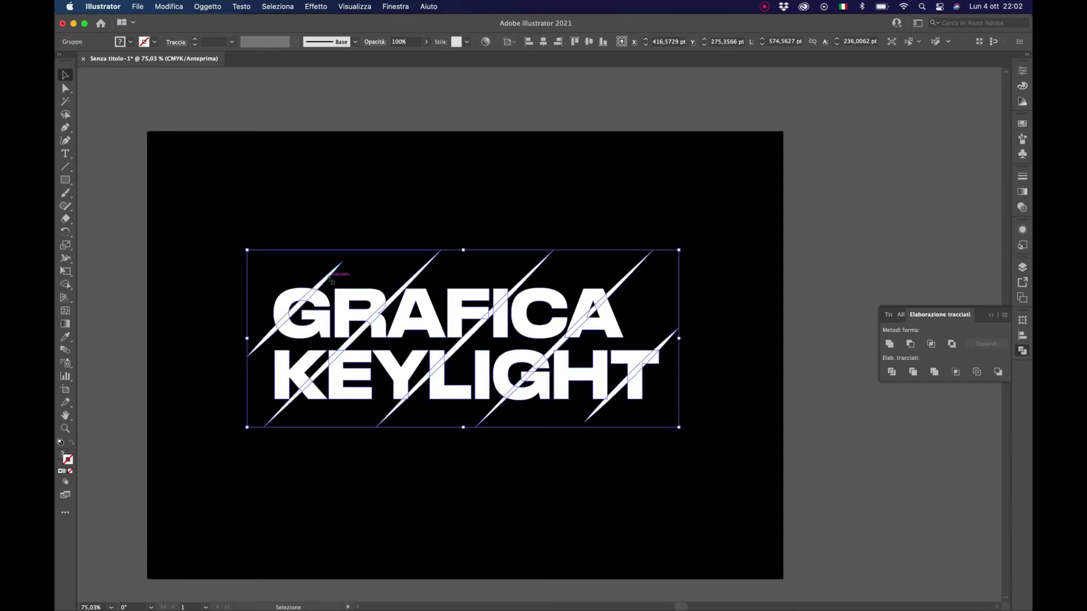
Ungroup the divided pieces with Oggetto > Separa and select the slash piece over the G
{"action": "left_click", "coordinate": [209, 7]}
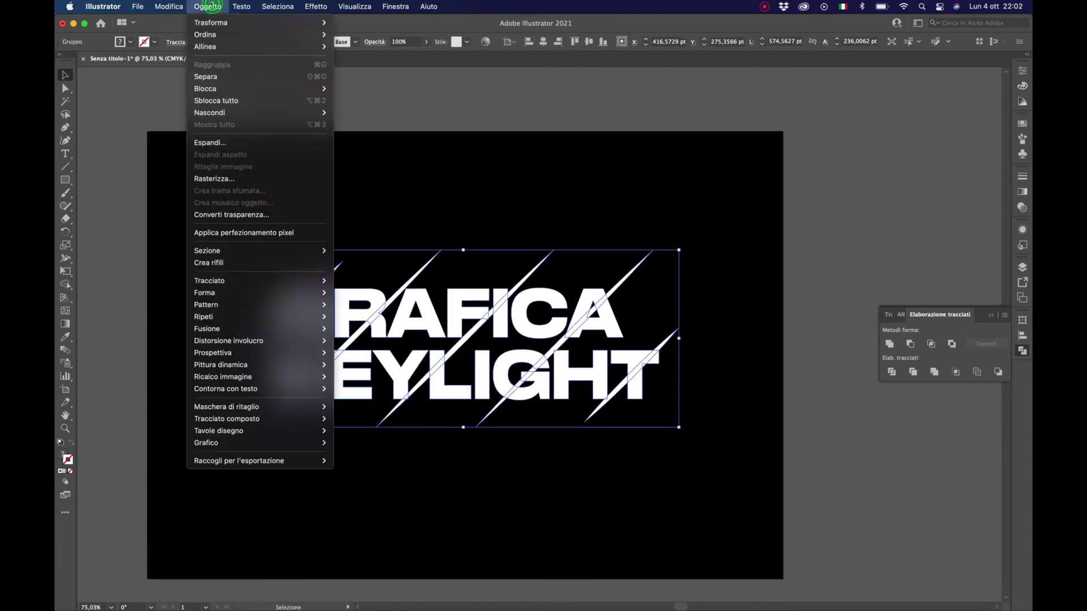
{"action": "left_click", "coordinate": [214, 75]}
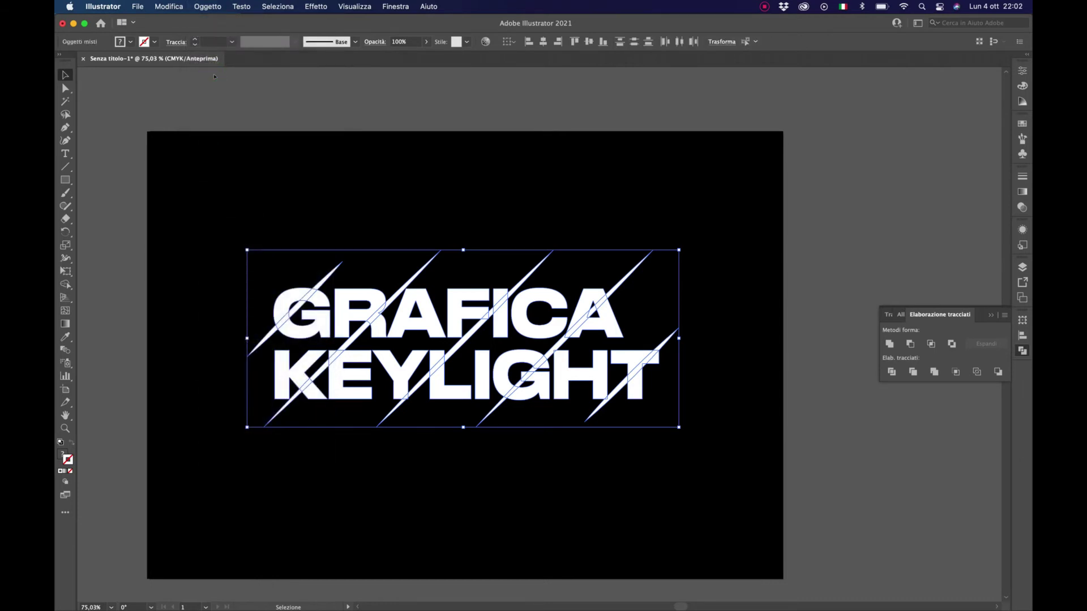
{"action": "left_click", "coordinate": [321, 216]}
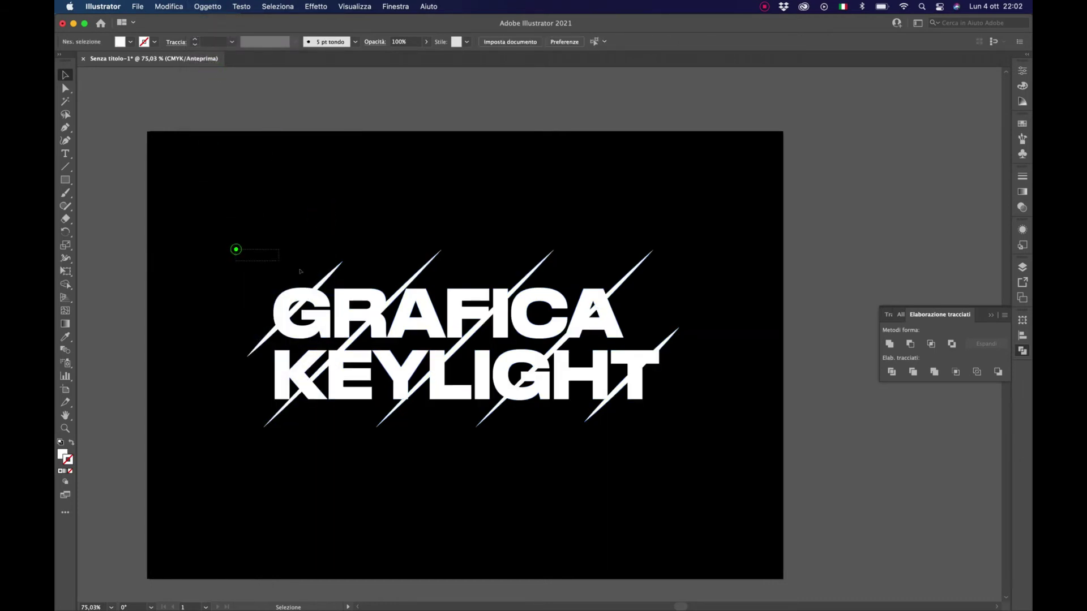
{"action": "left_click_drag", "start_coordinate": [236, 249], "coordinate": [315, 292]}
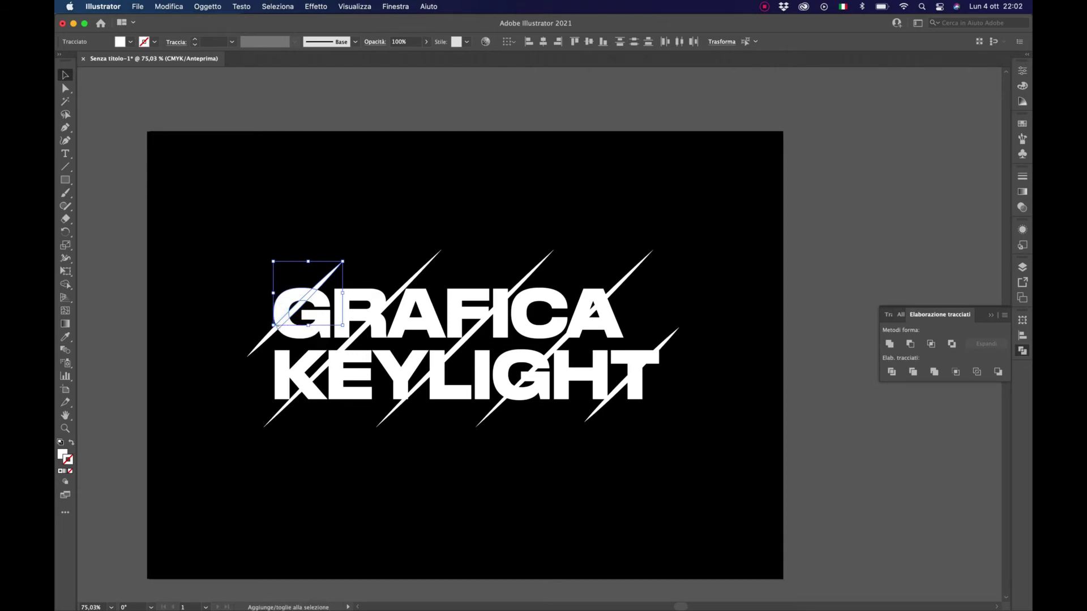
Offset the G's cut pieces and two more slash pieces slightly along their slashes
{"action": "left_click", "coordinate": [284, 327], "text": "shift"}
{"action": "left_click", "coordinate": [268, 339], "text": "shift"}
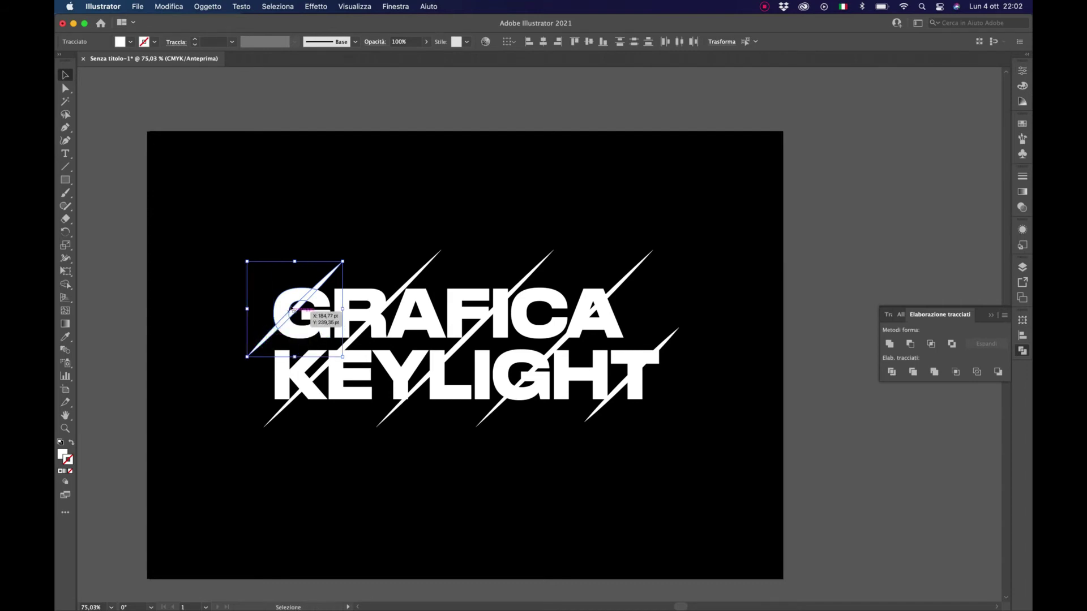
{"action": "left_click_drag", "start_coordinate": [288, 297], "coordinate": [282, 298]}
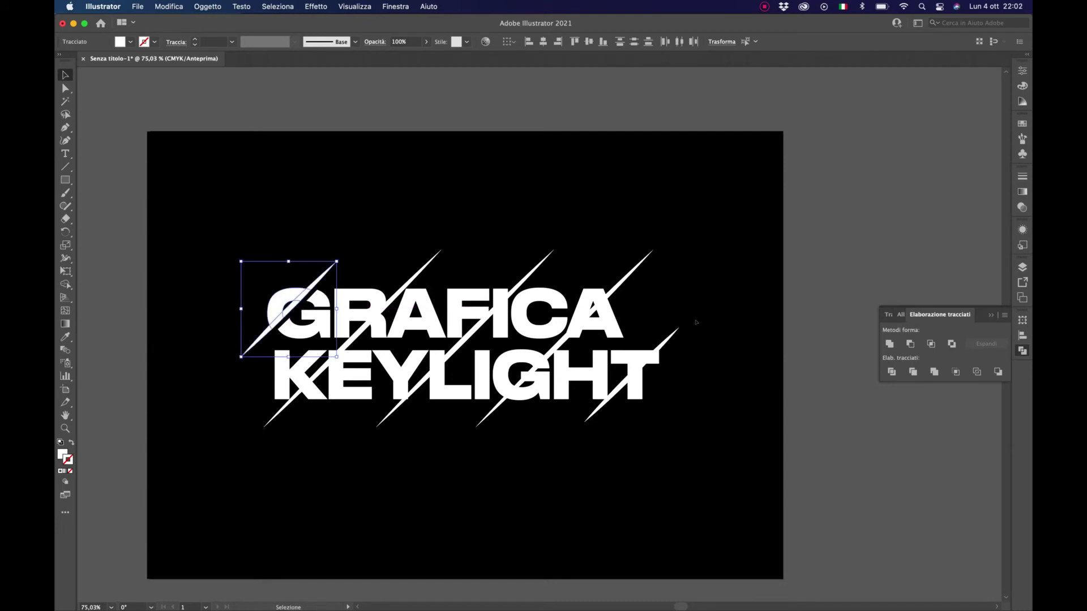
{"action": "left_click", "coordinate": [735, 318]}
{"action": "left_click", "coordinate": [318, 319], "text": "shift"}
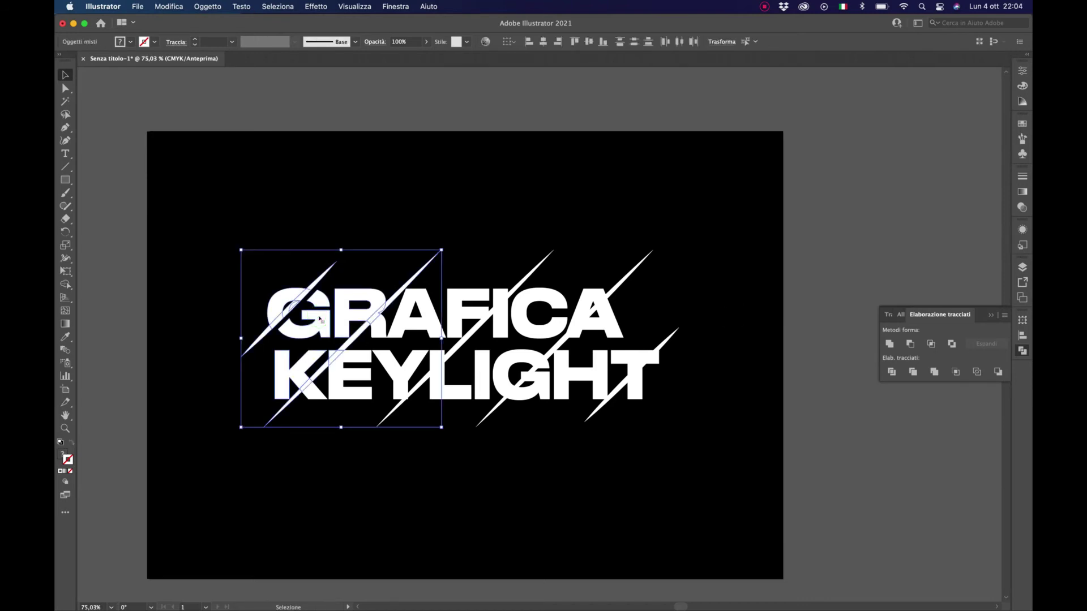
{"action": "left_click_drag", "start_coordinate": [319, 318], "coordinate": [339, 335]}
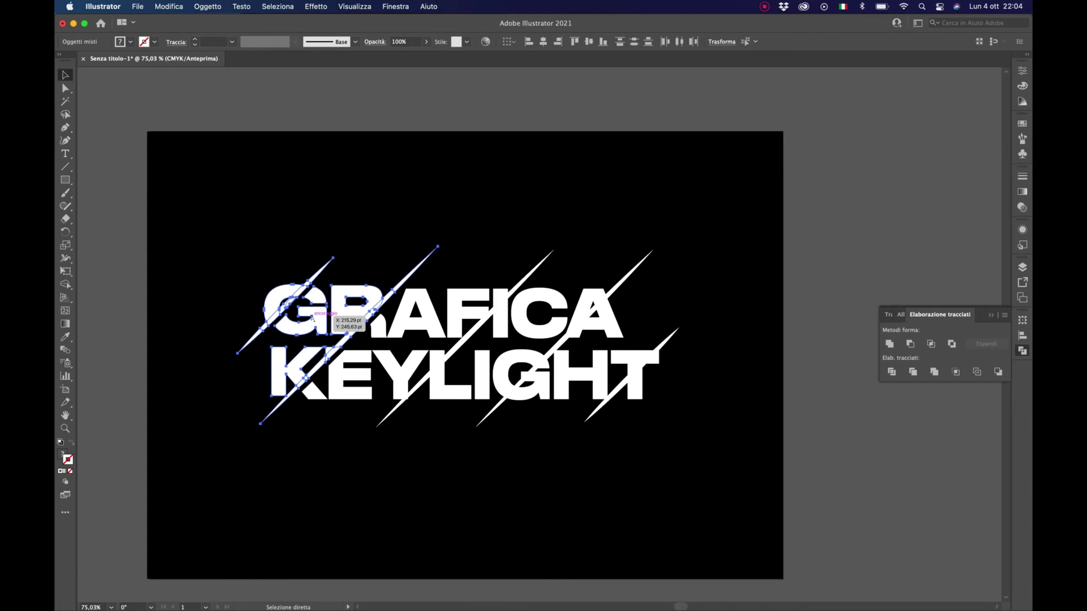
{"action": "mouse_move", "coordinate": [808, 201]}
{"action": "left_mouse_down"}
{"action": "mouse_move", "coordinate": [573, 466]}
{"action": "mouse_move", "coordinate": [550, 467]}
{"action": "left_mouse_up"}
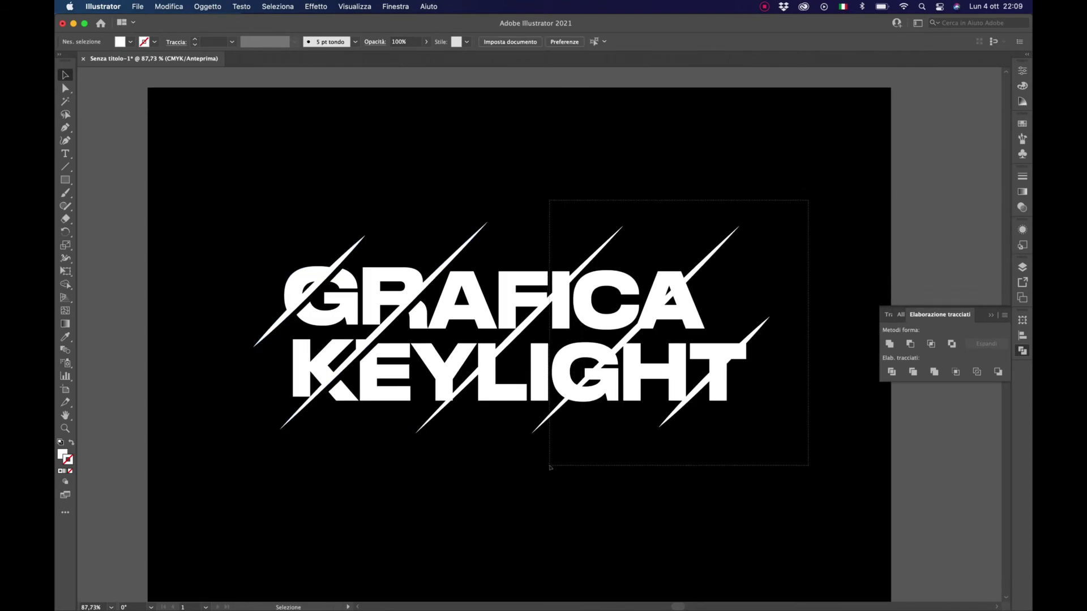
Shift the right-hand slices slightly to the right and deselect them
{"action": "left_click_drag", "start_coordinate": [551, 467], "coordinate": [550, 468]}
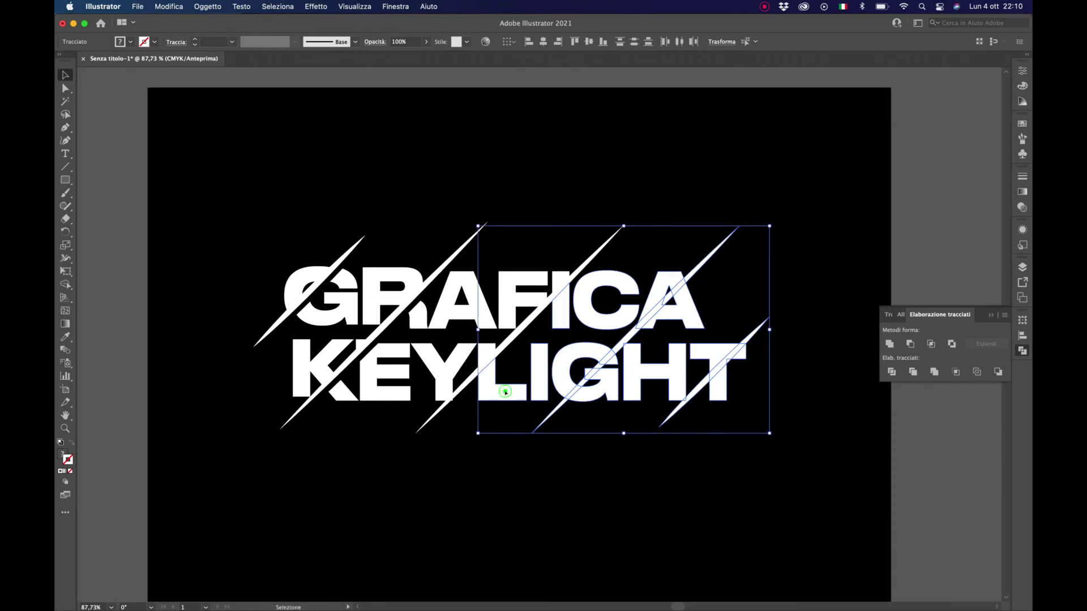
{"action": "left_click_drag", "start_coordinate": [507, 392], "coordinate": [513, 392]}
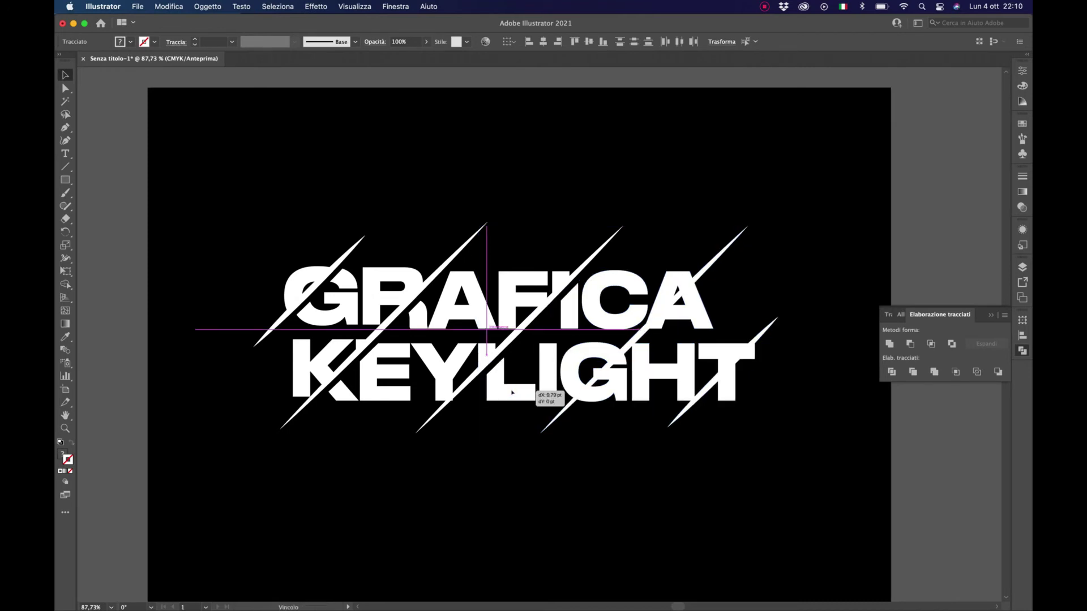
{"action": "left_click_drag", "start_coordinate": [512, 392], "coordinate": [512, 392]}
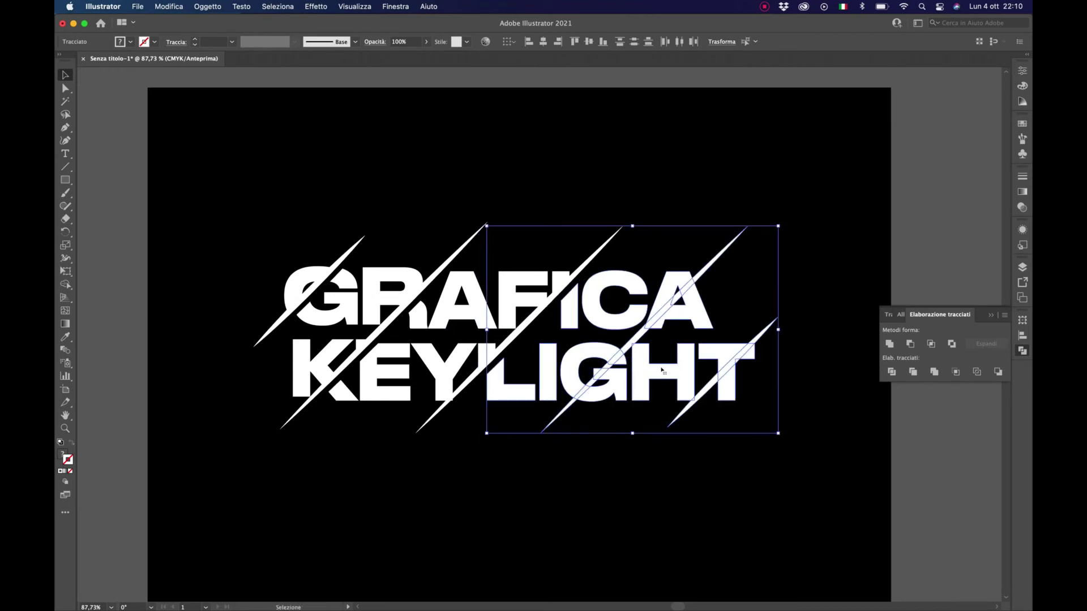
{"action": "left_click", "coordinate": [814, 252]}
Select the far-right slash pieces and shift them about 9 pt right
{"action": "left_click_drag", "start_coordinate": [811, 201], "coordinate": [795, 377]}
{"action": "left_click_drag", "start_coordinate": [802, 300], "coordinate": [686, 429]}
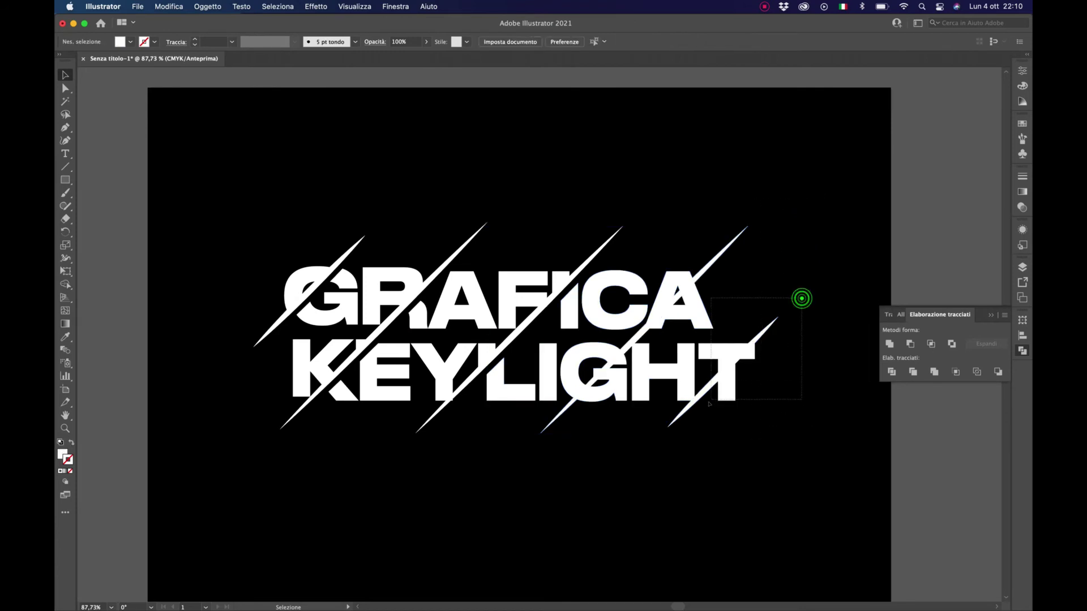
{"action": "left_click", "coordinate": [635, 362], "text": "shift"}
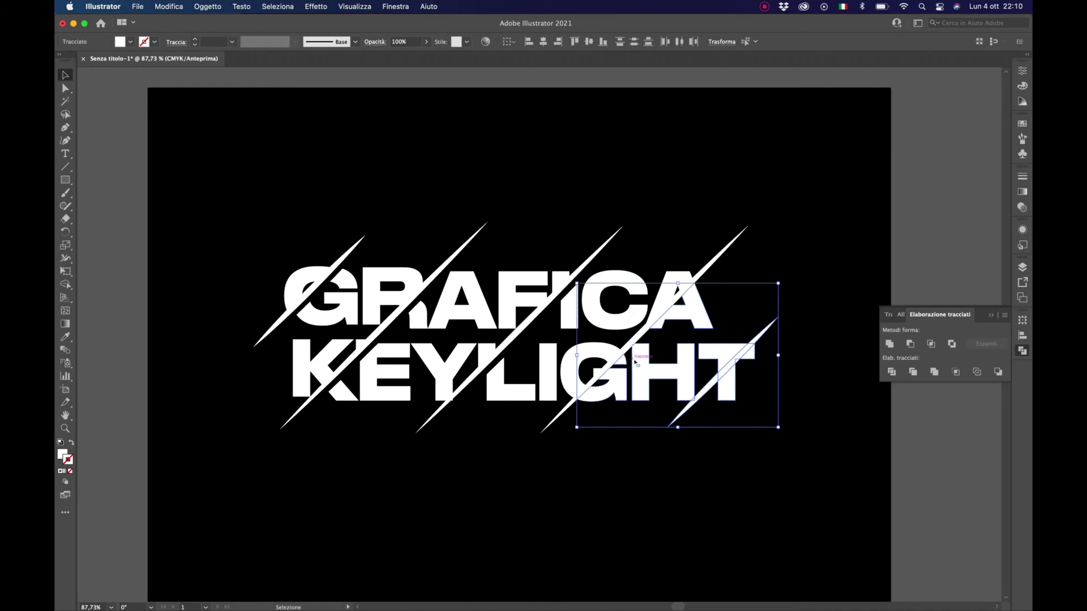
{"action": "left_click_drag", "start_coordinate": [637, 364], "coordinate": [644, 363]}
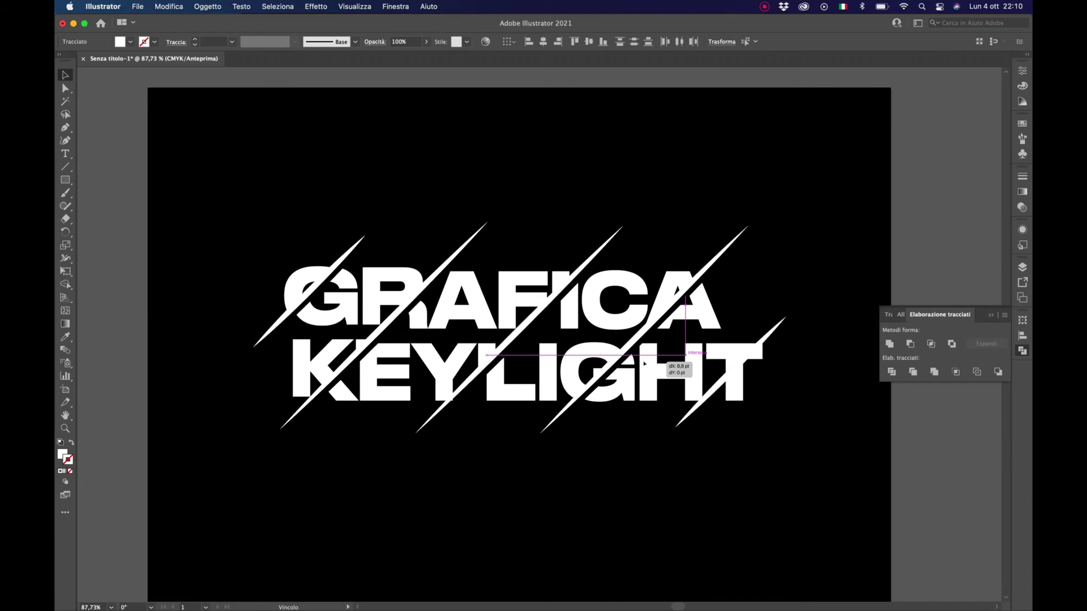
{"action": "left_click_drag", "start_coordinate": [643, 363], "coordinate": [649, 365]}
Move the final T's cut piece slightly right, nudge it back one step, and deselect
{"action": "left_click", "coordinate": [786, 347]}
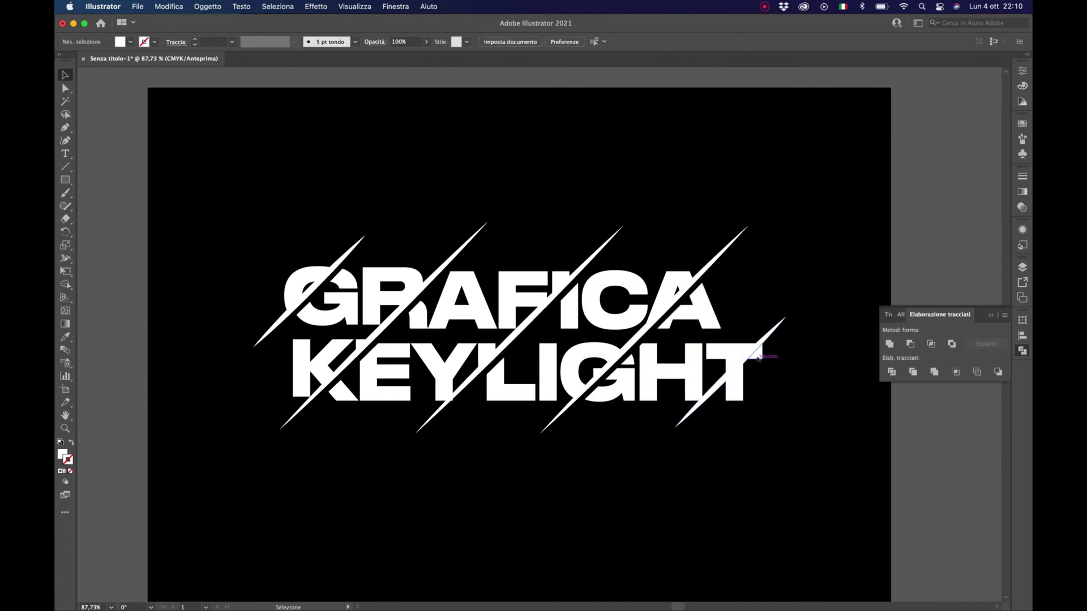
{"action": "left_click", "coordinate": [756, 354]}
{"action": "left_click", "coordinate": [736, 388], "text": "shift"}
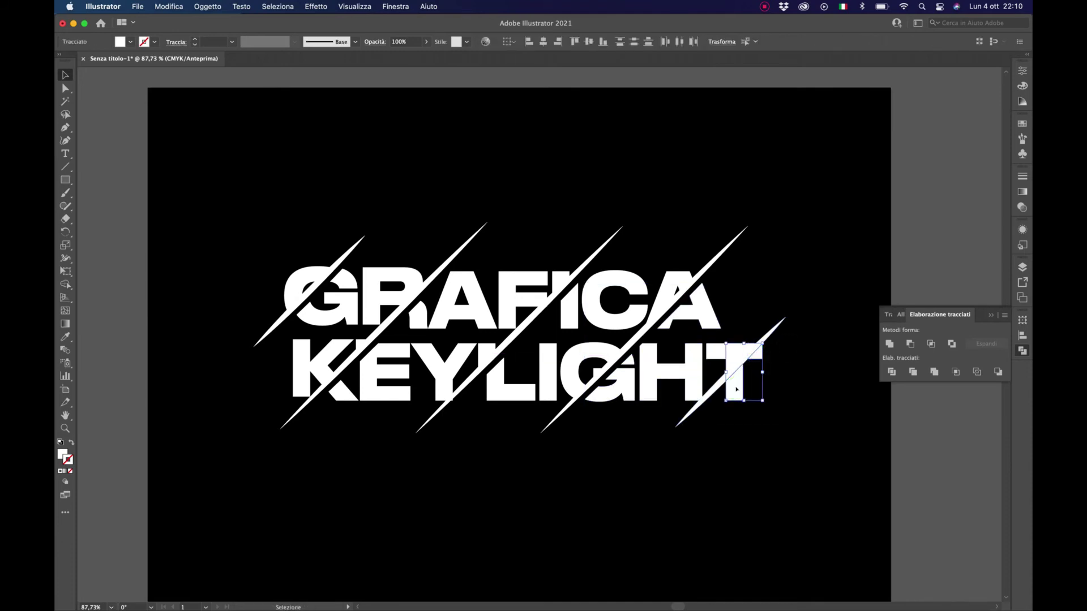
{"action": "left_click_drag", "start_coordinate": [734, 388], "coordinate": [743, 390]}
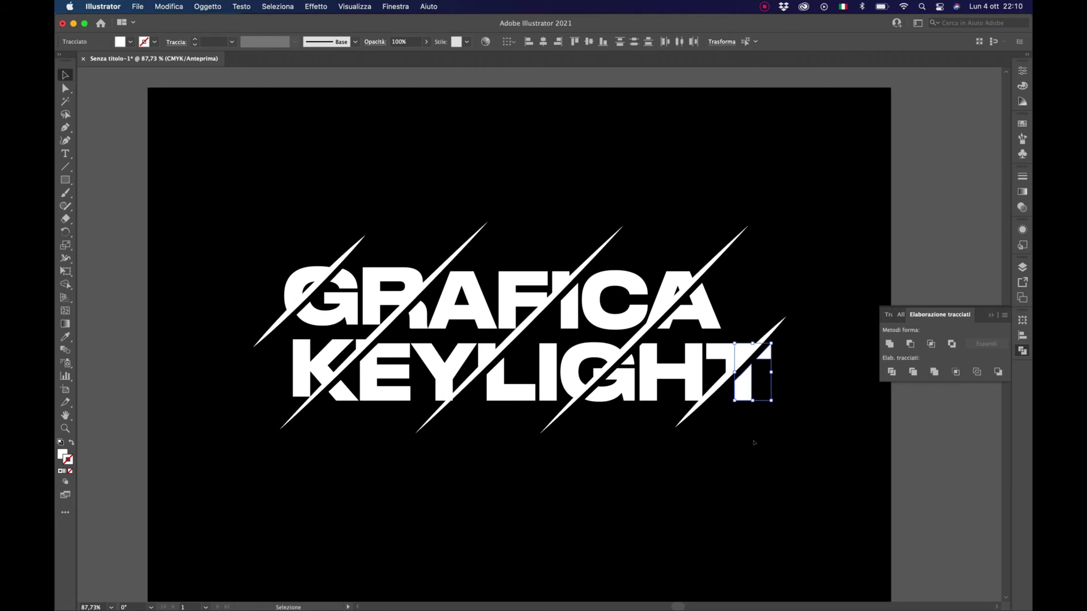
{"action": "key", "text": "Left"}
{"action": "left_click", "coordinate": [768, 460]}
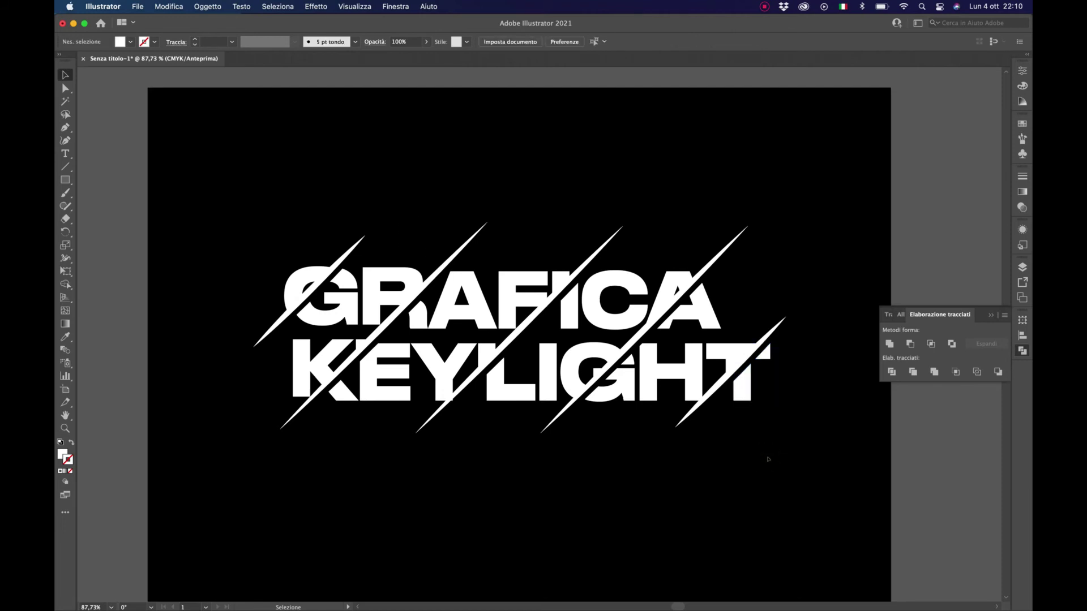
{"action": "left_click", "coordinate": [452, 257]}
{"action": "left_click", "coordinate": [425, 238]}
Select the G, R and K pieces left of the first slash, plus the slash pieces
{"action": "left_click", "coordinate": [347, 280]}
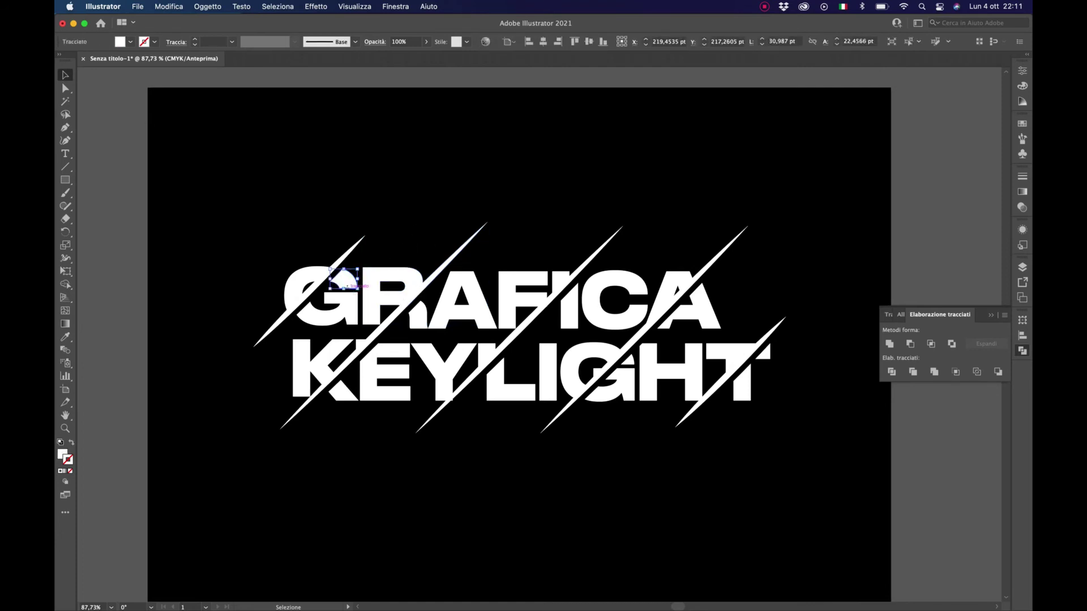
{"action": "left_click", "coordinate": [346, 305]}
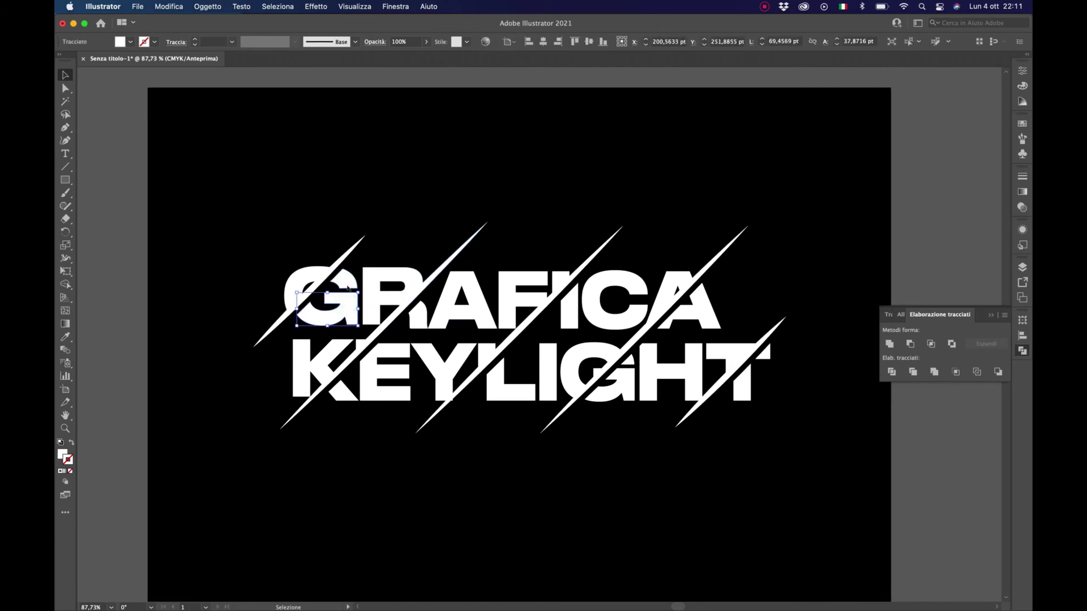
{"action": "left_click_drag", "start_coordinate": [438, 235], "coordinate": [390, 307]}
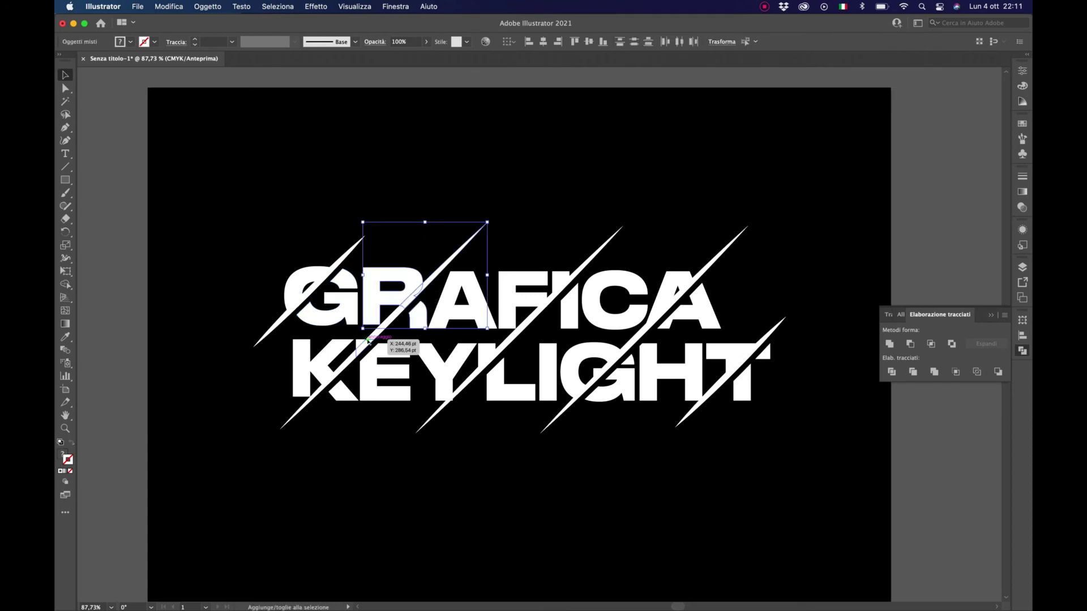
{"action": "left_click", "coordinate": [349, 361], "text": "shift"}
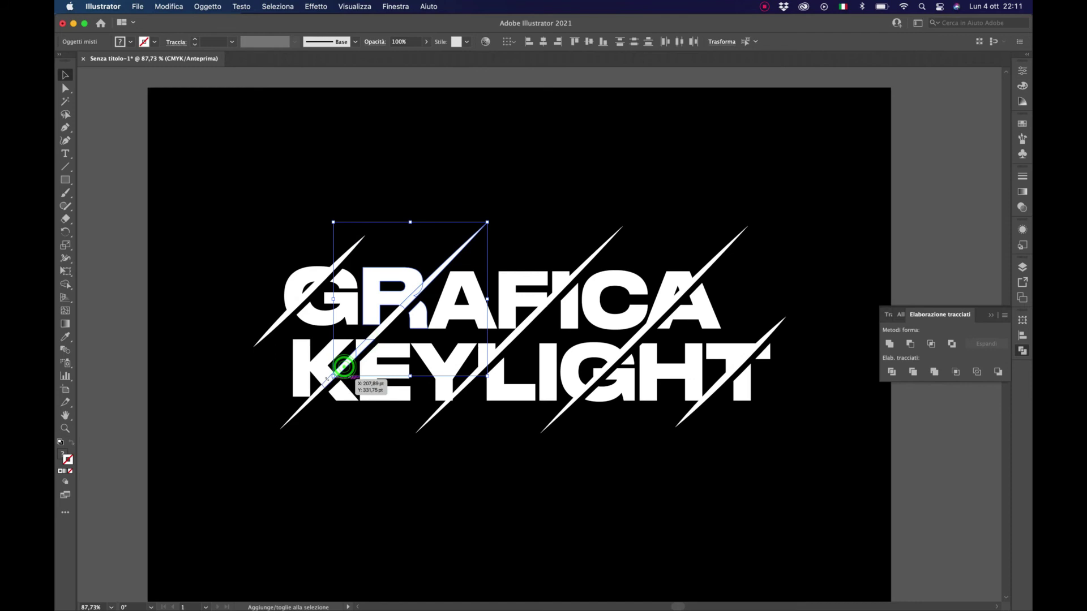
{"action": "left_click", "coordinate": [318, 390], "text": "shift"}
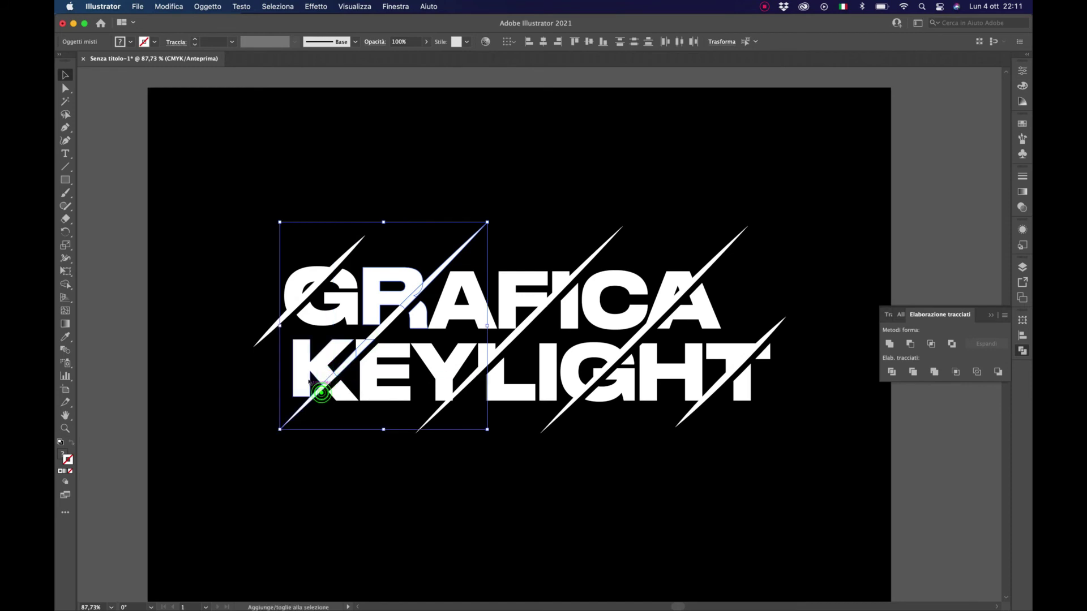
{"action": "left_click", "coordinate": [336, 318], "text": "shift"}
{"action": "left_click", "coordinate": [351, 280], "text": "shift"}
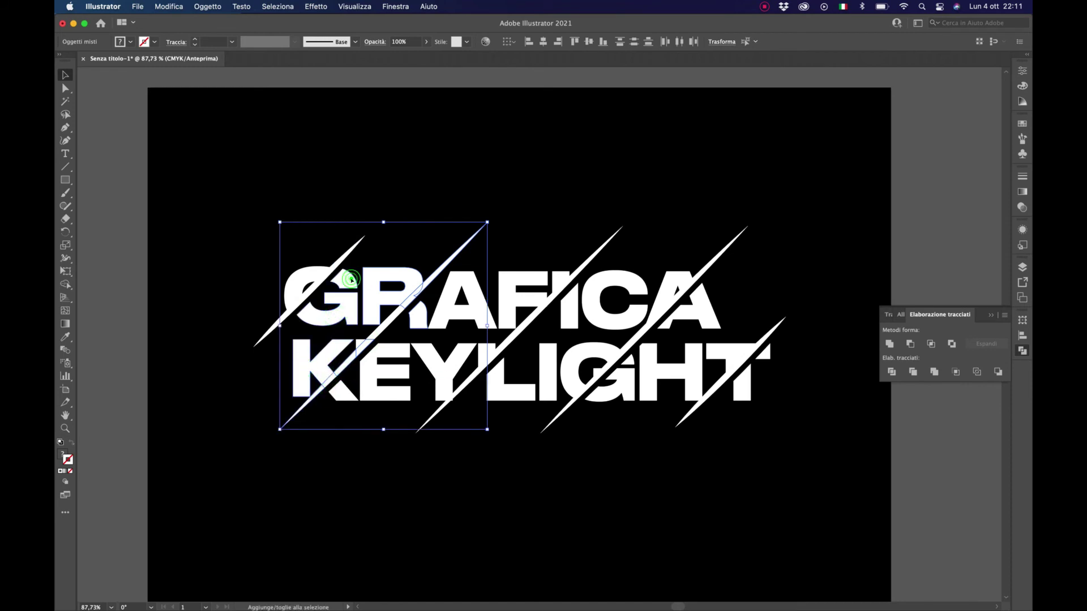
Fill the selection with swatch green, darkened to magenta 68, then deselect
{"action": "left_click", "coordinate": [1022, 121]}
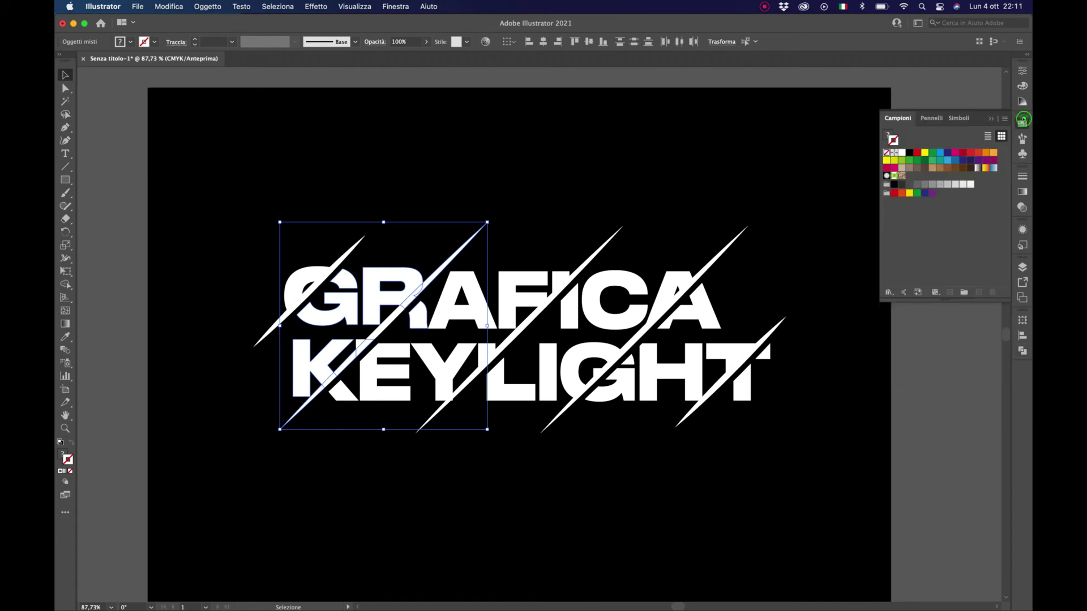
{"action": "left_click", "coordinate": [932, 154]}
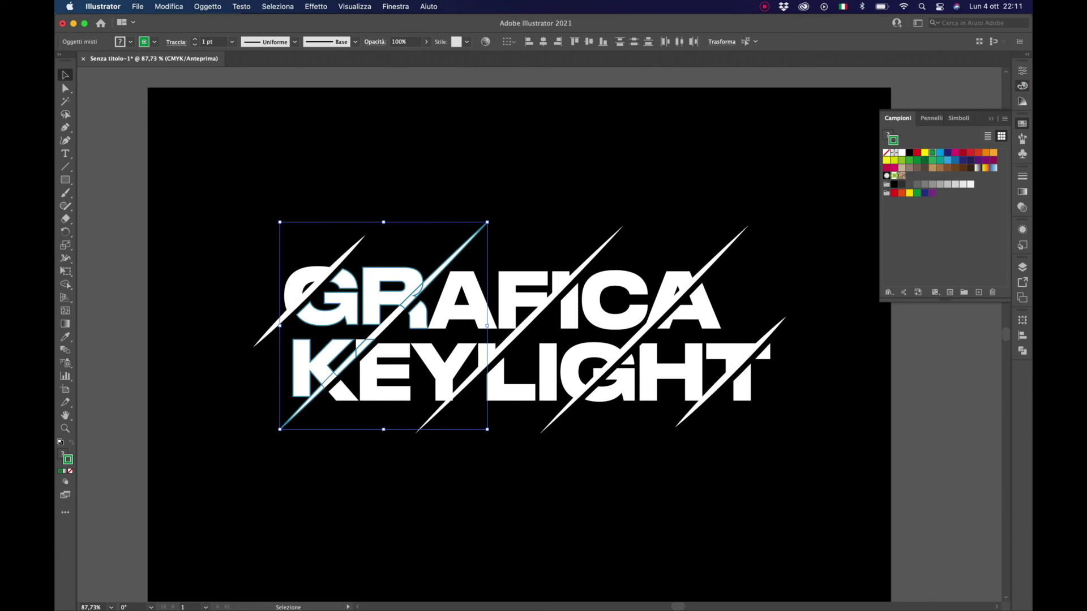
{"action": "left_click", "coordinate": [1023, 86]}
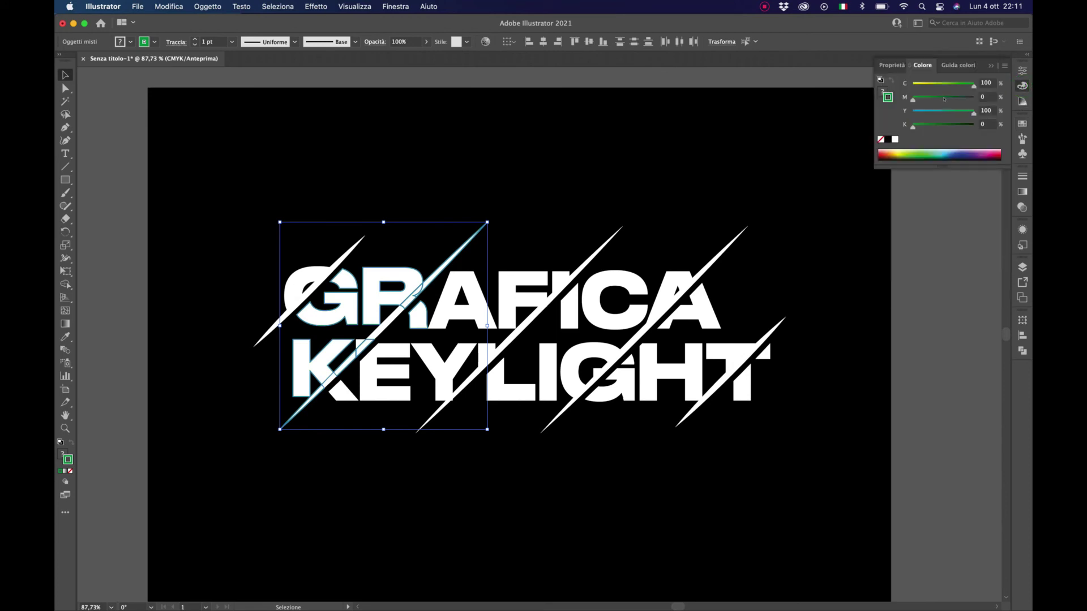
{"action": "left_click_drag", "start_coordinate": [944, 99], "coordinate": [954, 99]}
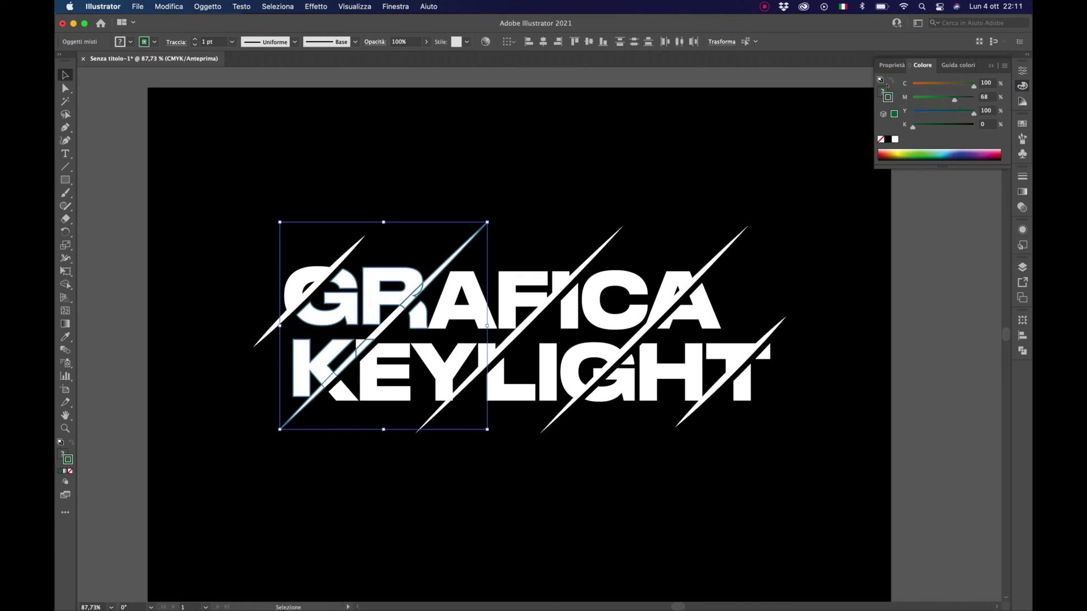
{"action": "left_click", "coordinate": [883, 93]}
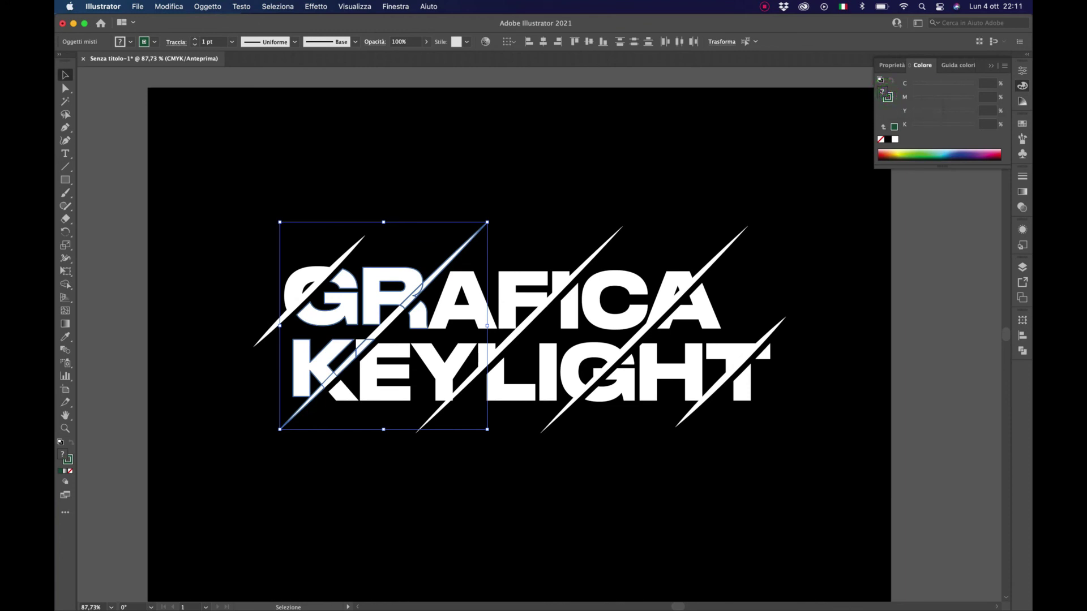
{"action": "left_click", "coordinate": [909, 267]}
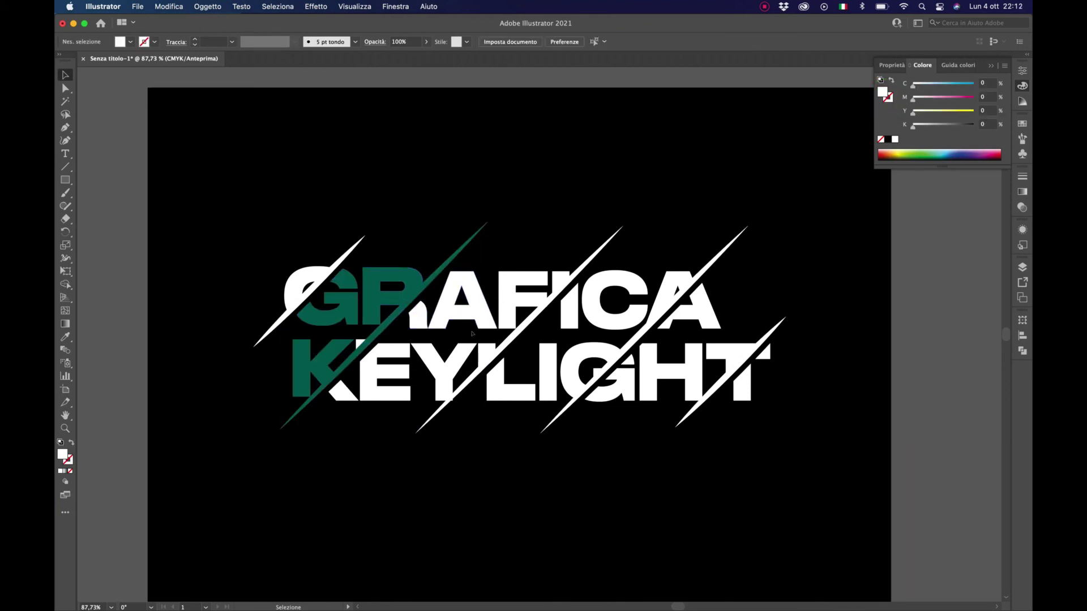
Eyedrop the R's dark green onto the L, I and C pieces of LIGHT
{"action": "left_click", "coordinate": [501, 378]}
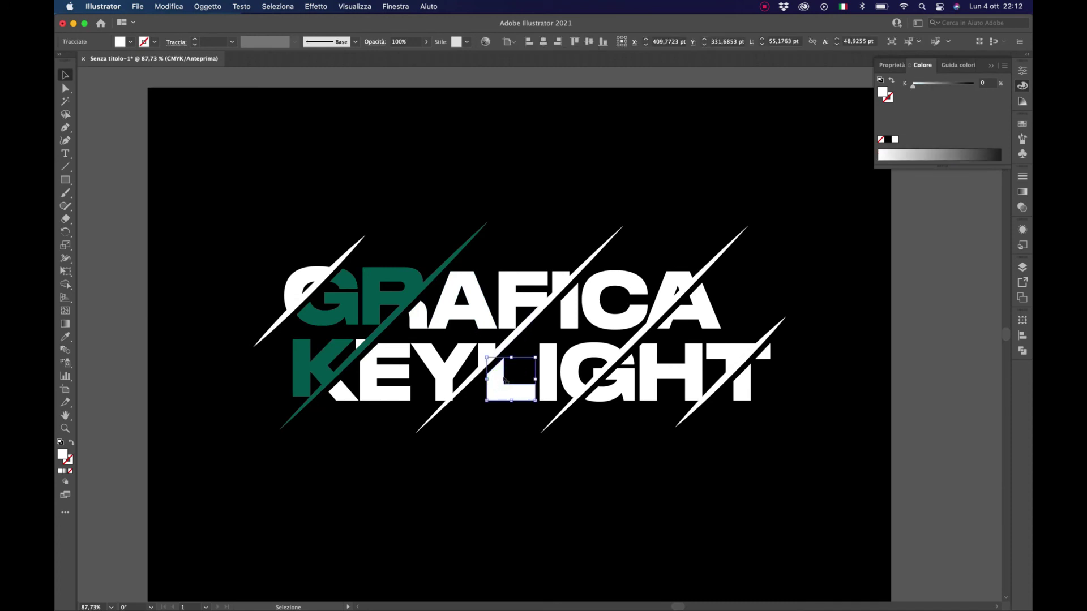
{"action": "left_click", "coordinate": [570, 320], "text": "shift"}
{"action": "left_click", "coordinate": [602, 312], "text": "shift"}
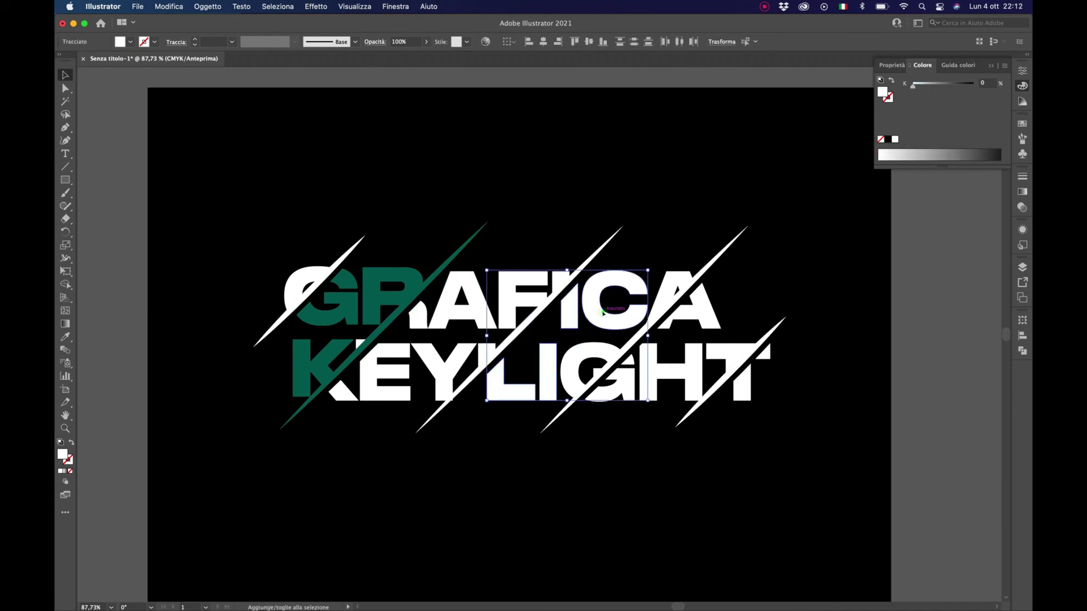
{"action": "left_click", "coordinate": [66, 335]}
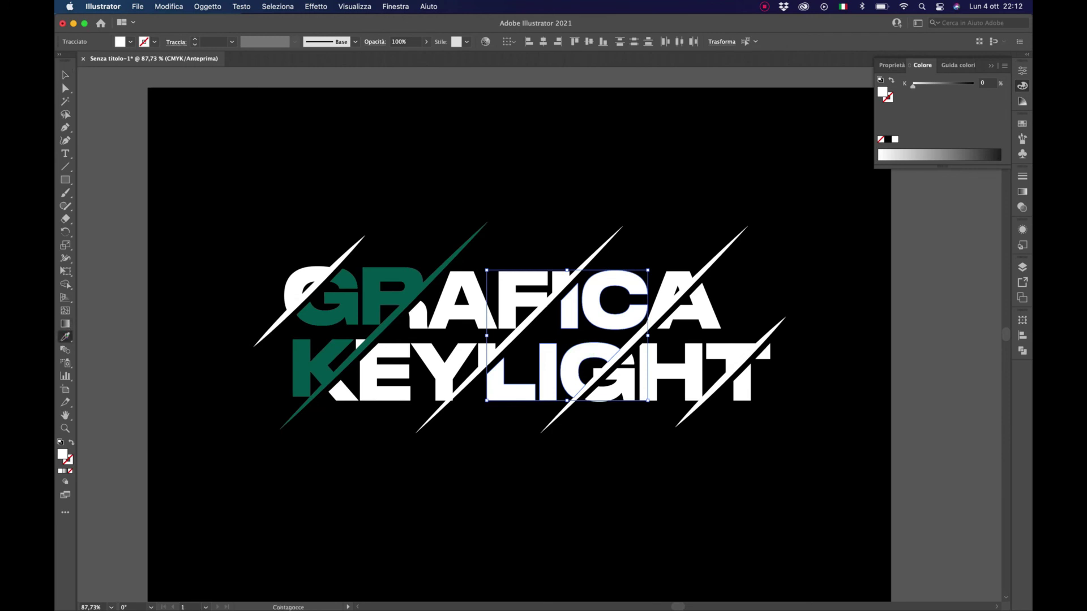
{"action": "left_click", "coordinate": [368, 294]}
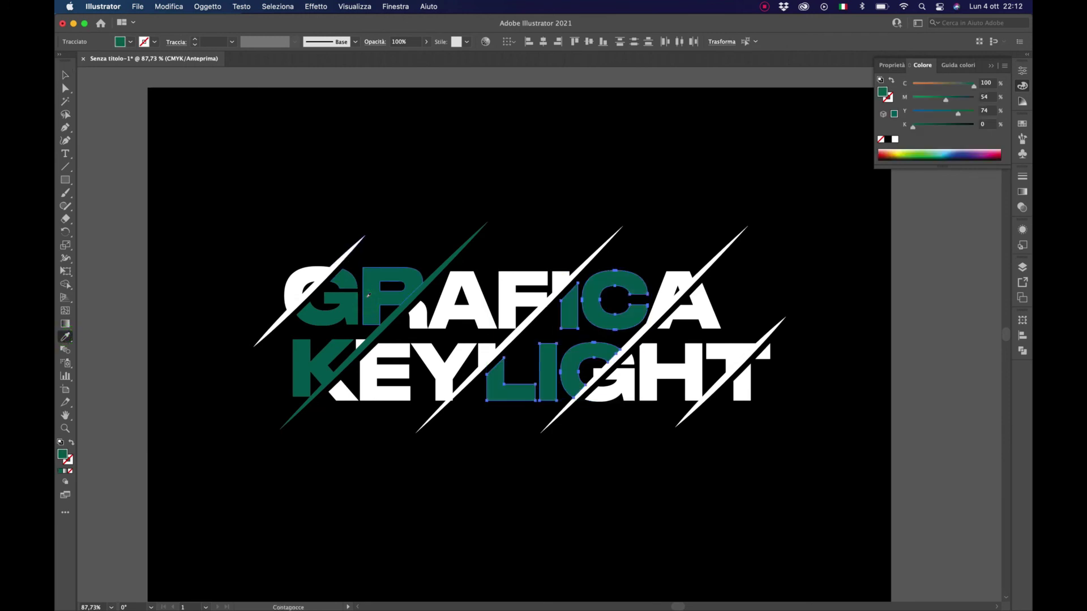
{"action": "left_click", "coordinate": [65, 75]}
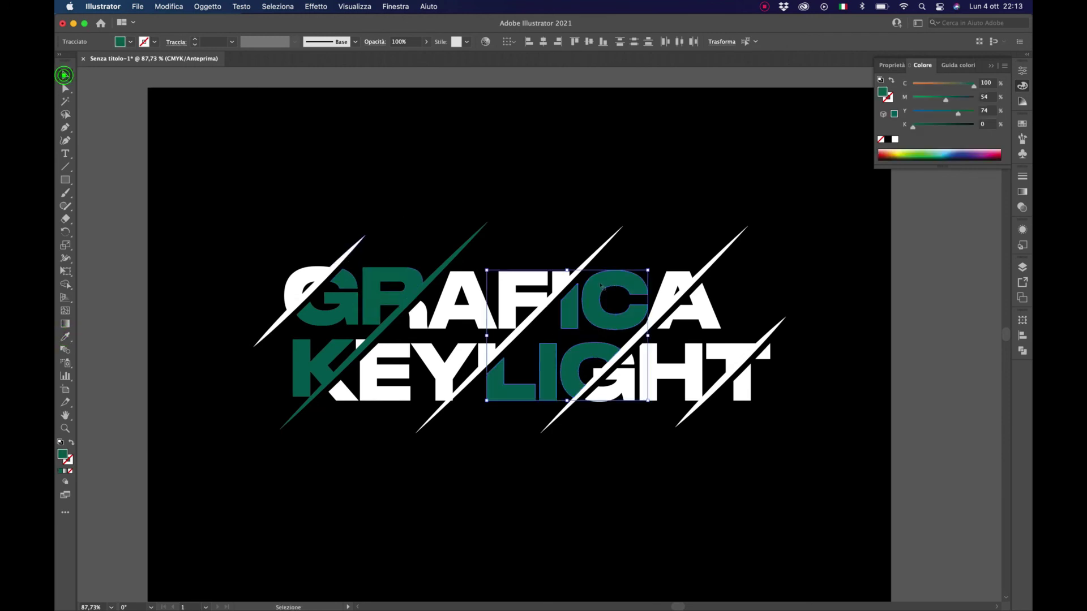
Extend the upper-right slash down-left toward the G and colour it green
{"action": "left_click", "coordinate": [672, 289]}
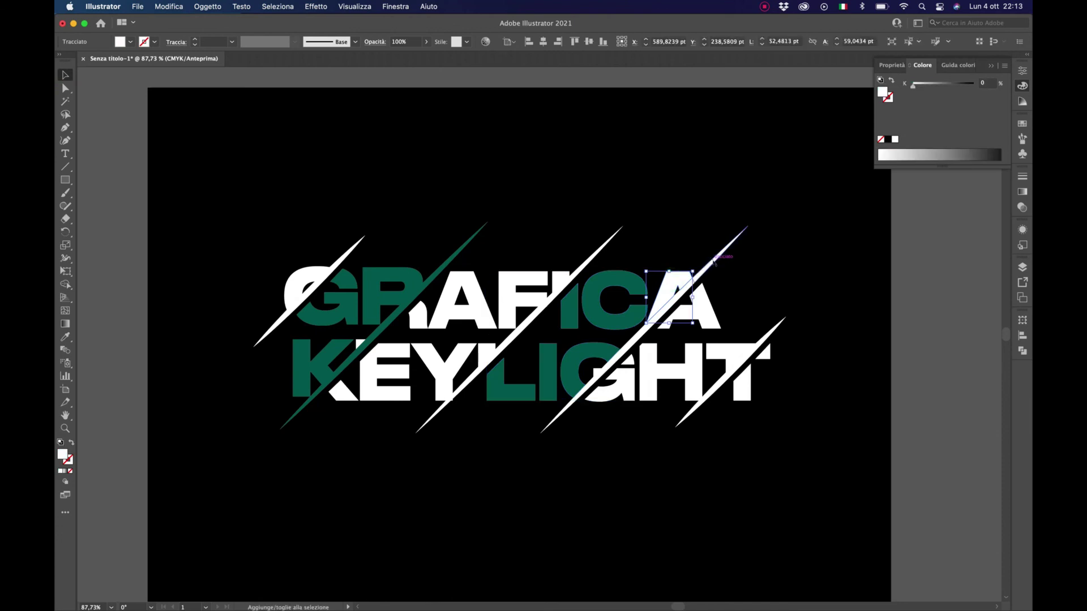
{"action": "left_click", "coordinate": [684, 289], "text": "shift"}
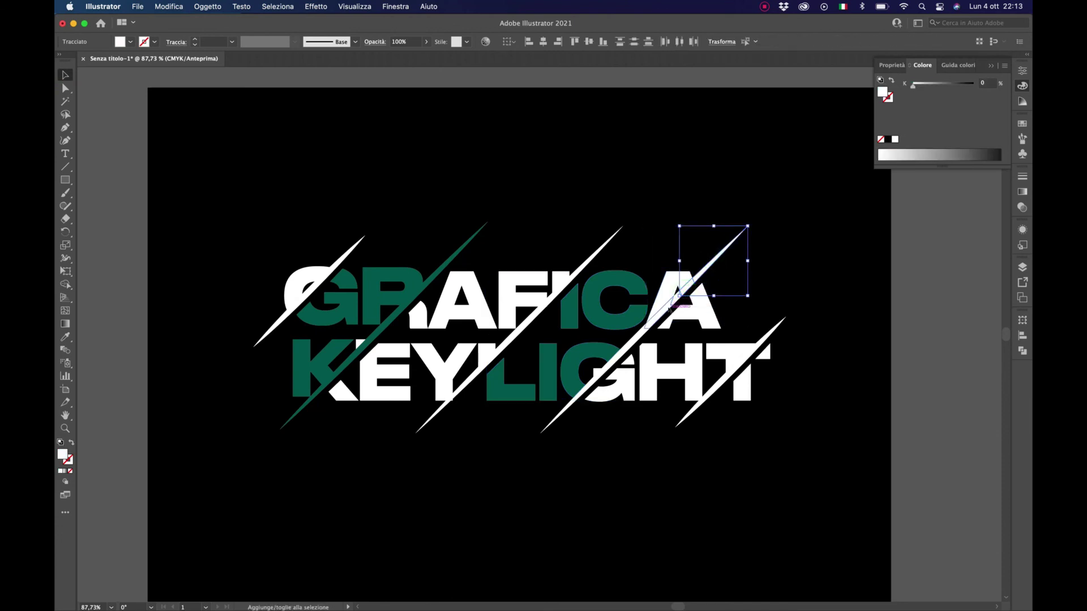
{"action": "left_click", "coordinate": [668, 307], "text": "shift"}
{"action": "left_click_drag", "start_coordinate": [646, 328], "coordinate": [611, 365]}
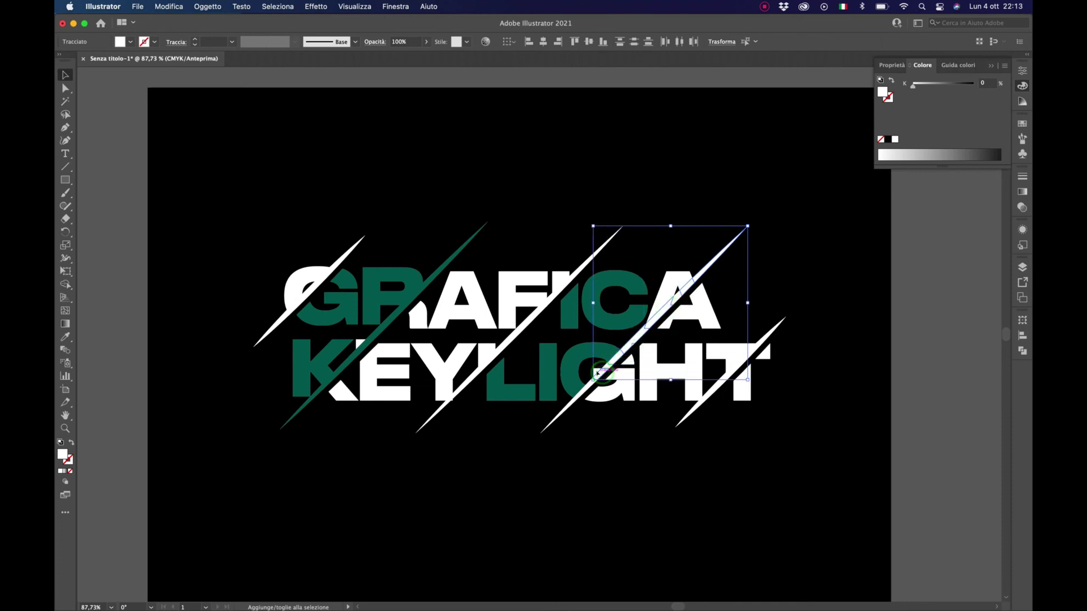
{"action": "left_click_drag", "start_coordinate": [611, 364], "coordinate": [567, 407]}
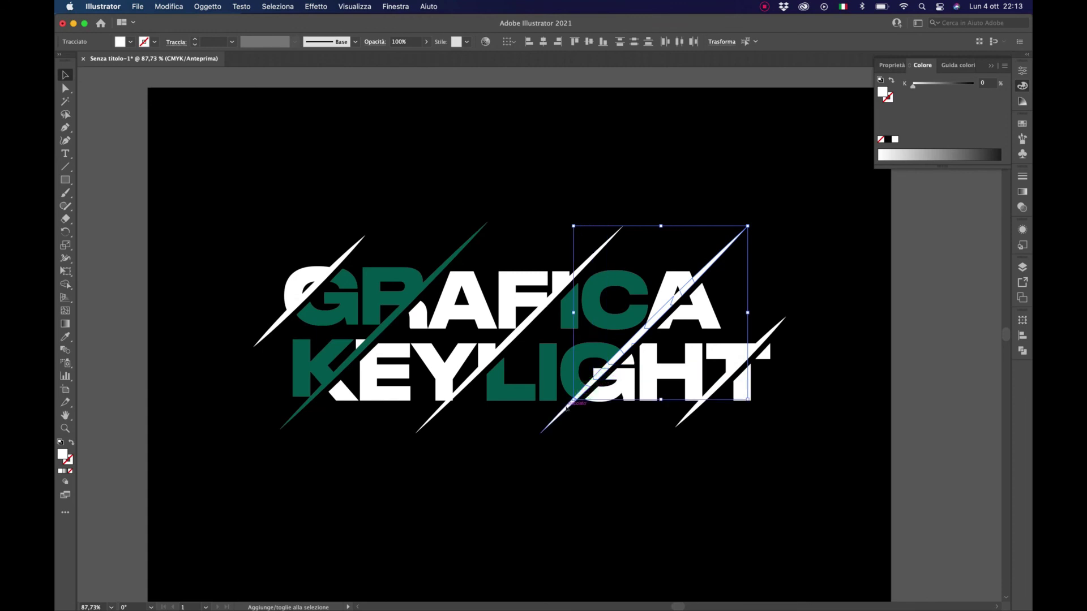
{"action": "left_click", "coordinate": [650, 449]}
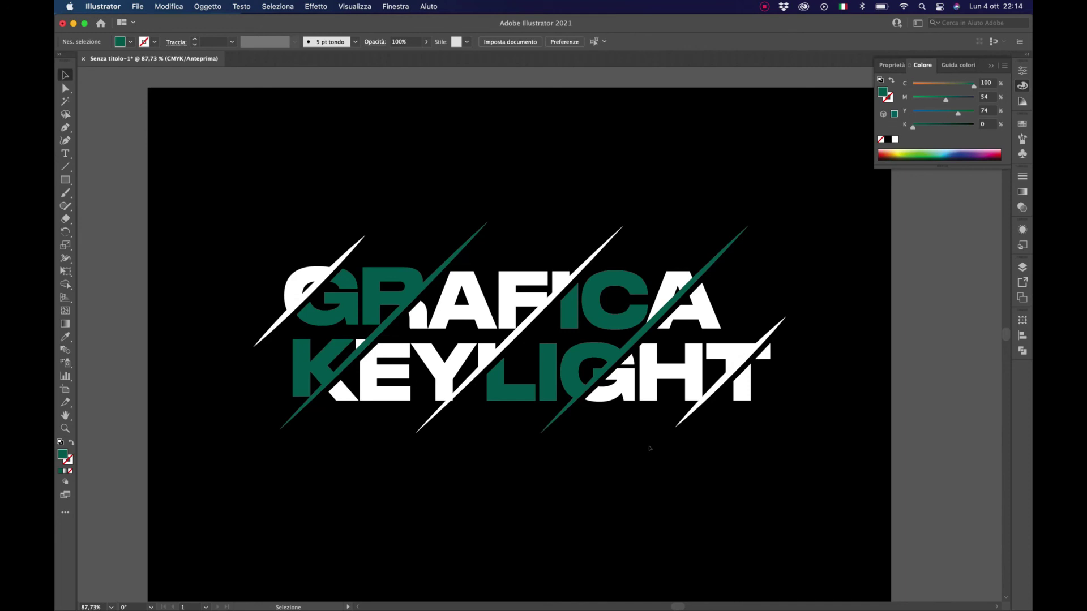
Eyedrop the G's dark green onto the cut-off piece of KEYLIGHT's final T, then deselect
{"action": "left_click", "coordinate": [747, 387]}
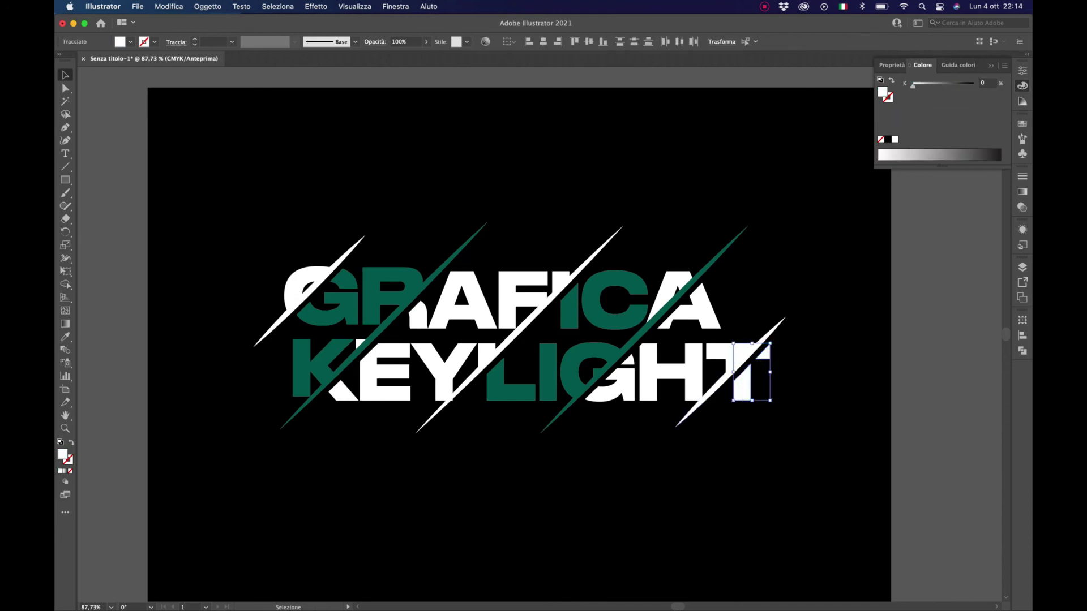
{"action": "left_click", "coordinate": [65, 337]}
{"action": "left_click", "coordinate": [349, 302]}
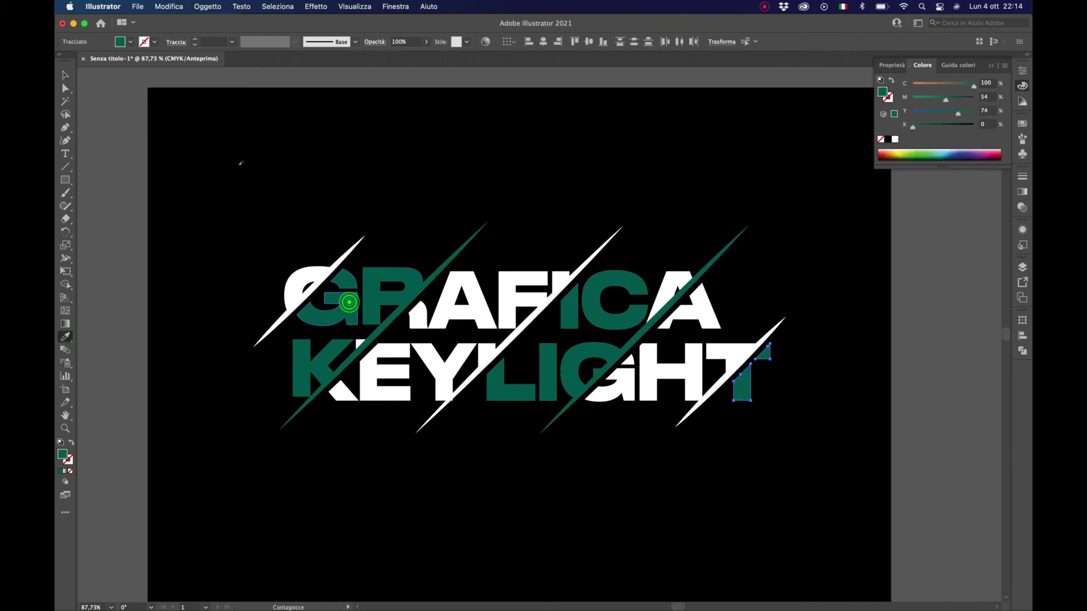
{"action": "key", "text": "v"}
{"action": "left_click", "coordinate": [139, 112]}
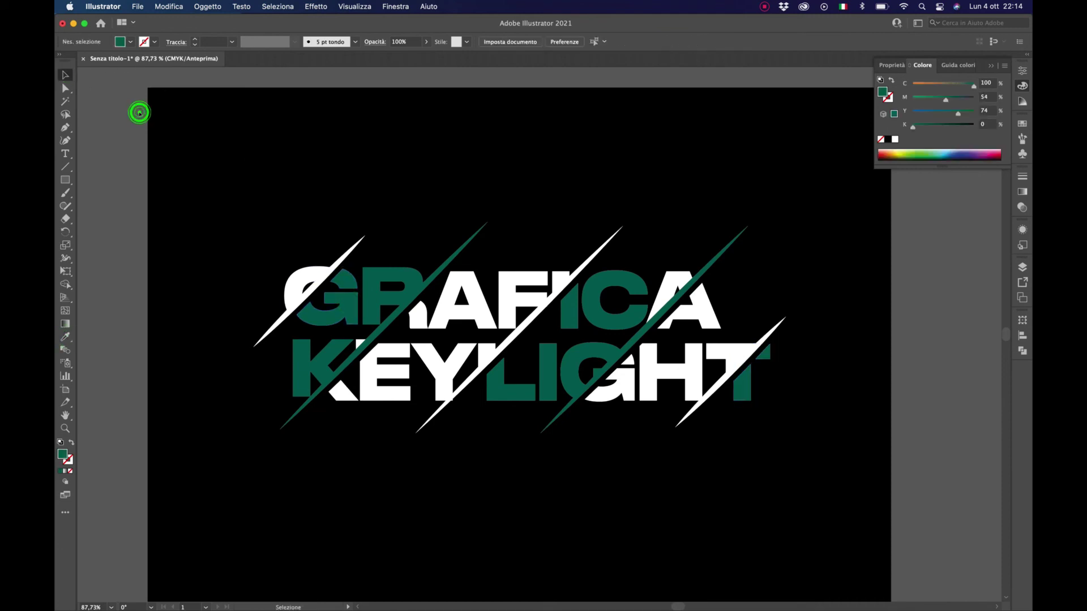